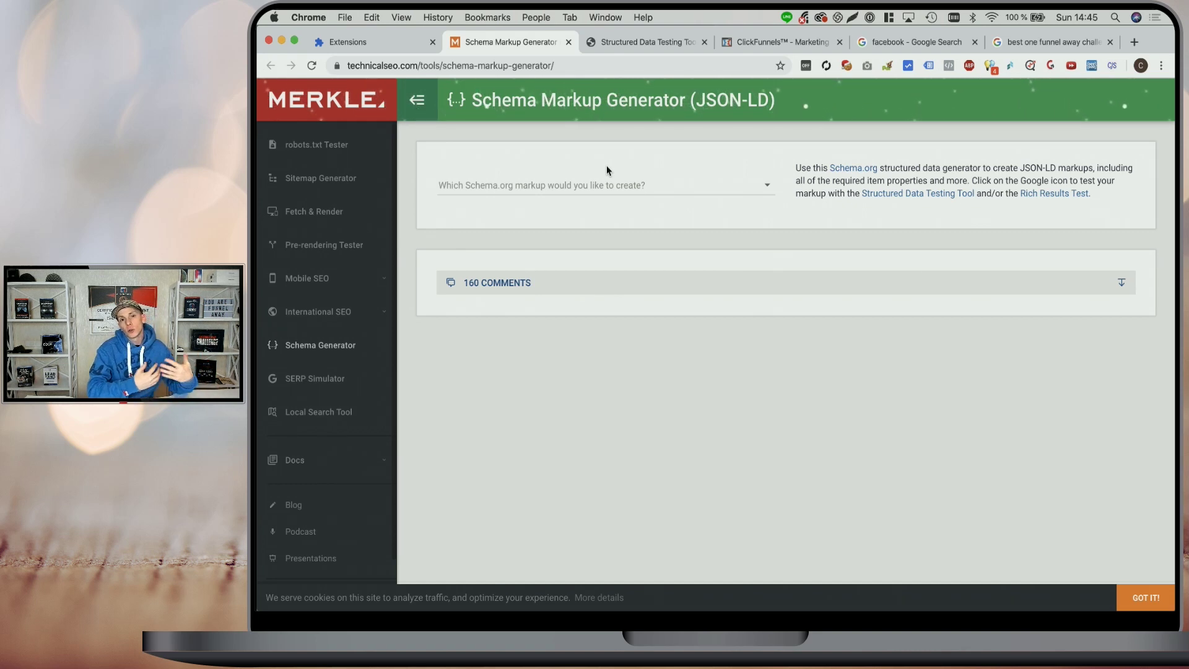
- Open the schema markup type list and scroll through it to find Product
{"action": "left_click", "coordinate": [586, 186]}
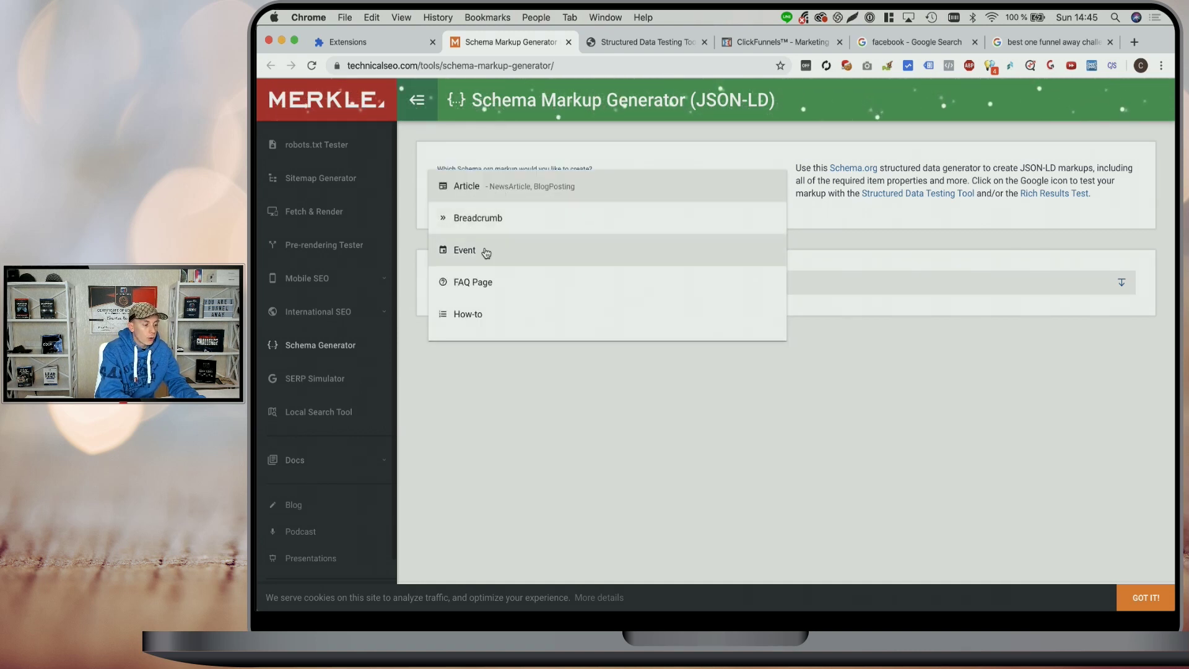
{"action": "scroll", "coordinate": [514, 273], "scroll_direction": "down", "scroll_amount": 3}
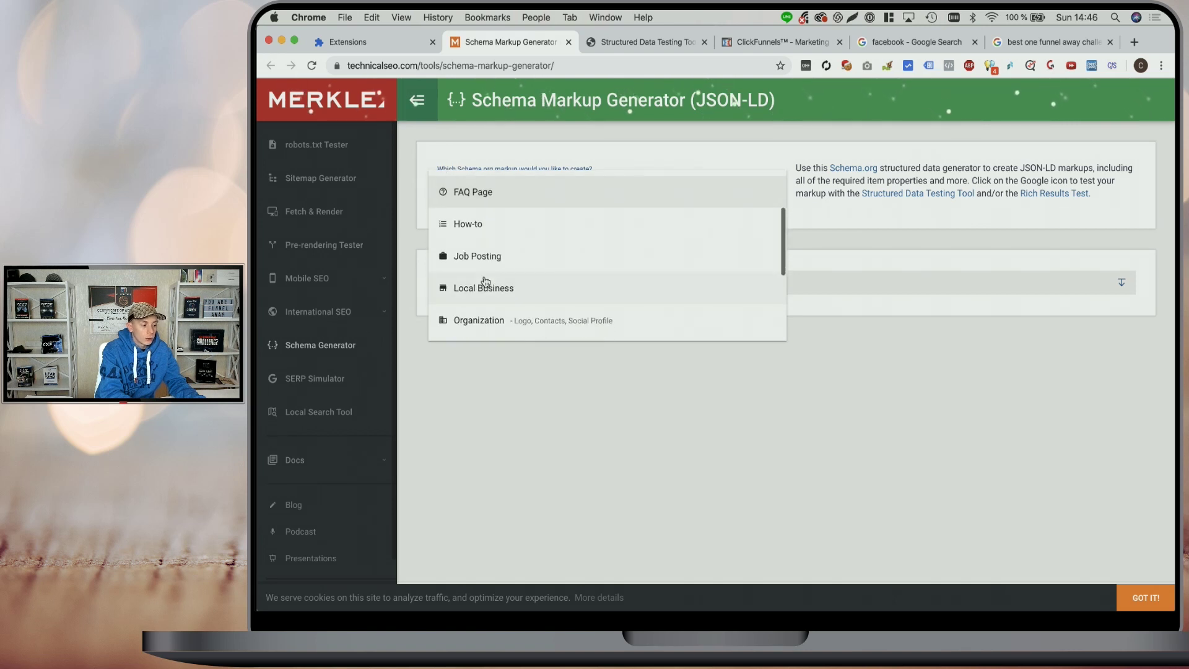
{"action": "scroll", "coordinate": [494, 249], "scroll_direction": "down", "scroll_amount": 3}
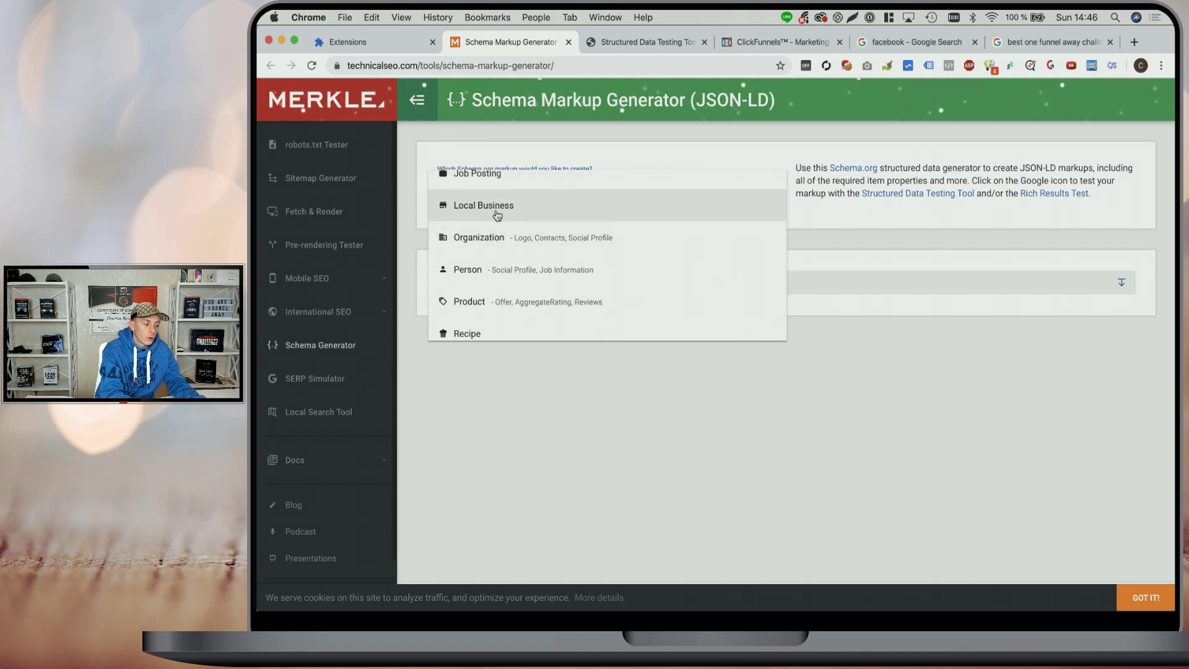
{"action": "scroll", "coordinate": [497, 248], "scroll_direction": "down", "scroll_amount": 3}
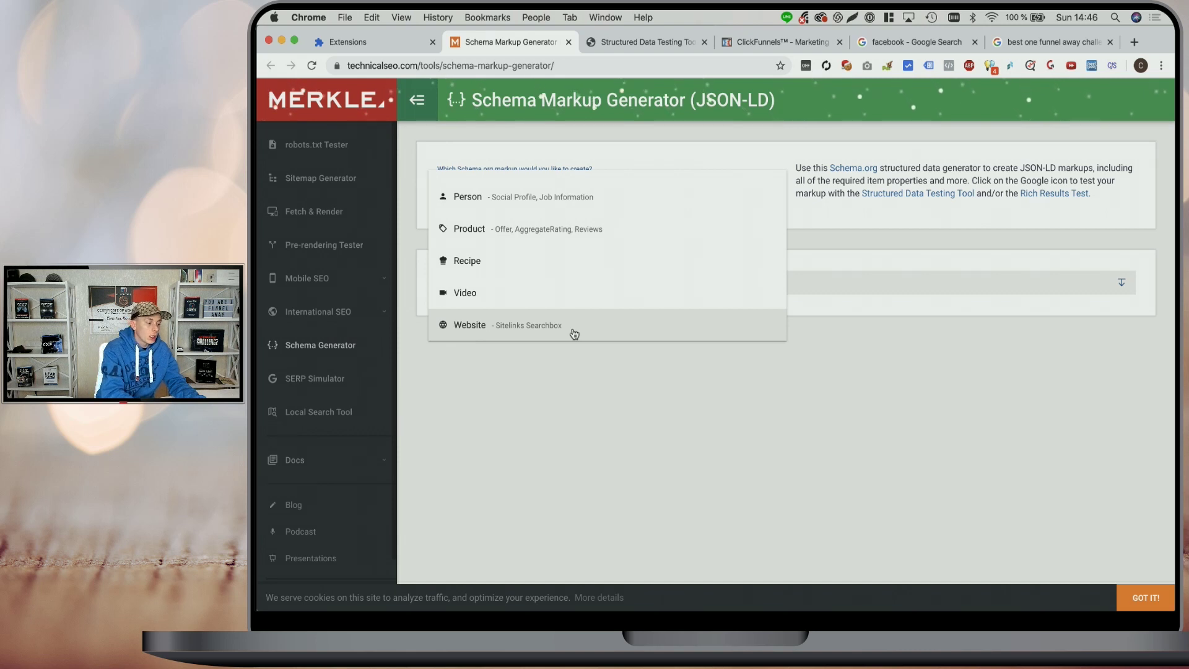
{"action": "scroll", "coordinate": [544, 241], "scroll_direction": "up", "scroll_amount": 2}
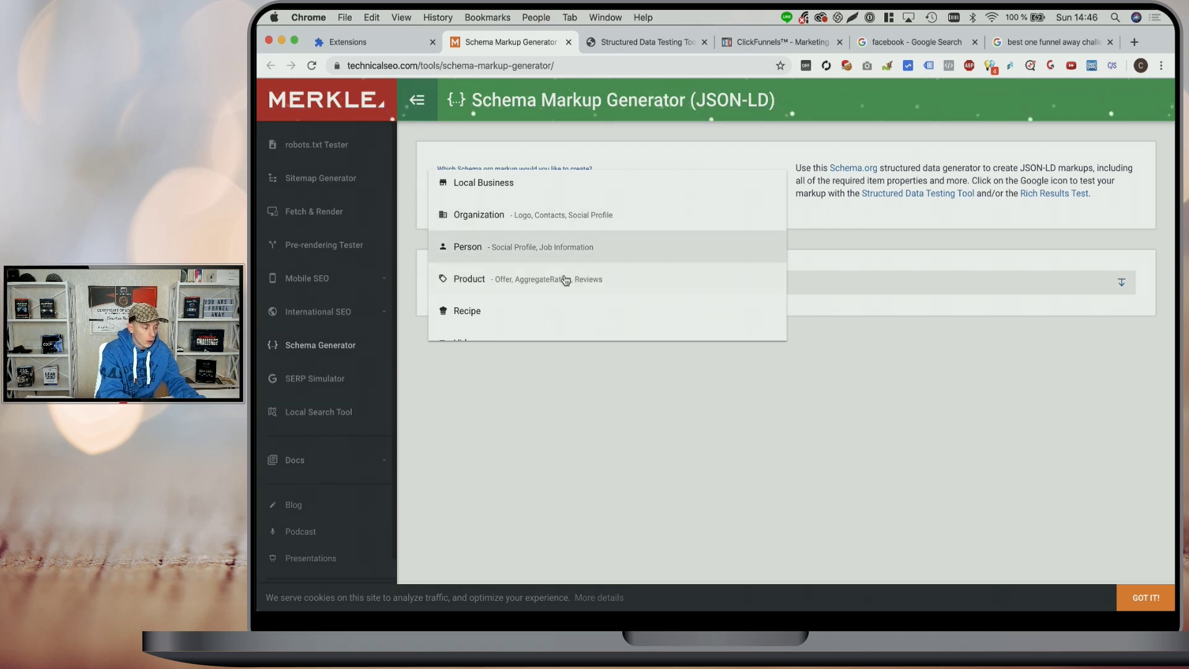
- Choose Product as the markup type and name it 'One Funnel Away Challenge'
{"action": "left_click", "coordinate": [509, 284]}
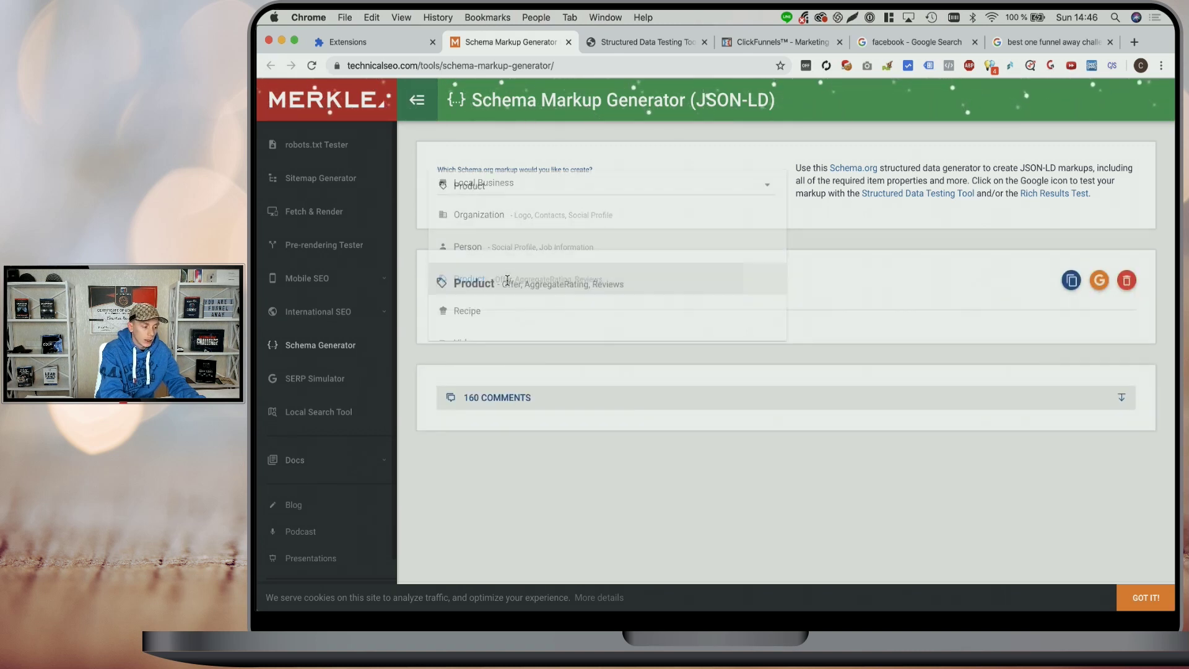
{"action": "scroll", "coordinate": [553, 292], "scroll_direction": "down", "scroll_amount": 2}
{"action": "scroll", "coordinate": [553, 292], "scroll_direction": "down", "scroll_amount": 1}
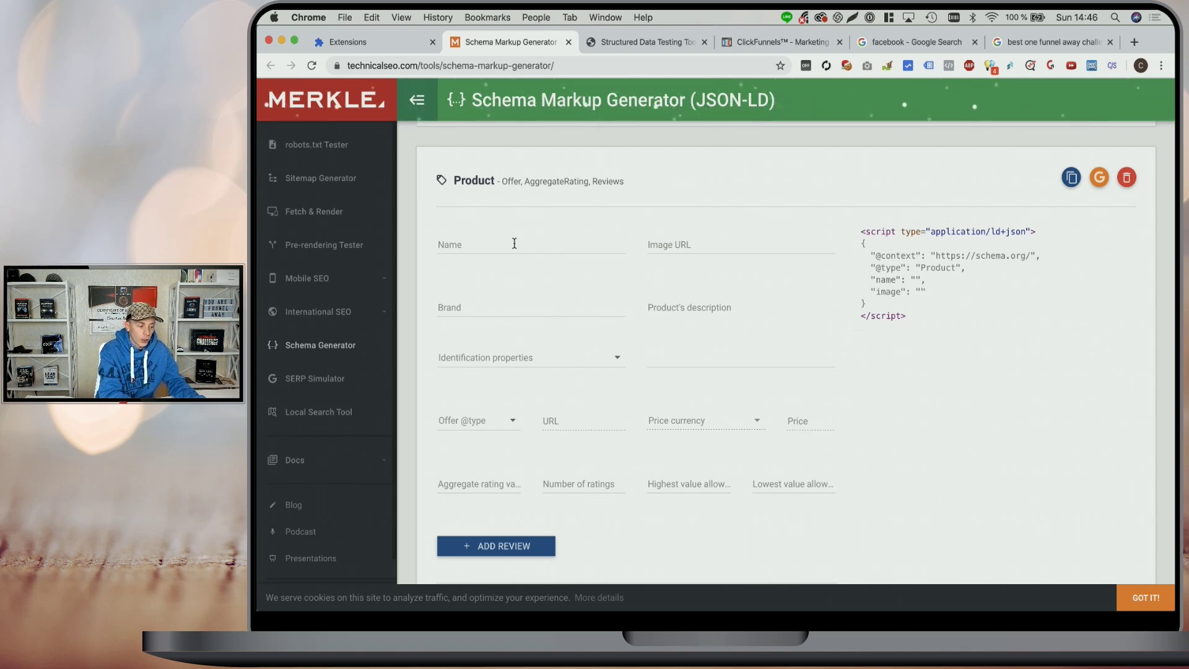
{"action": "left_click", "coordinate": [514, 243]}
{"action": "type", "text": "O"}
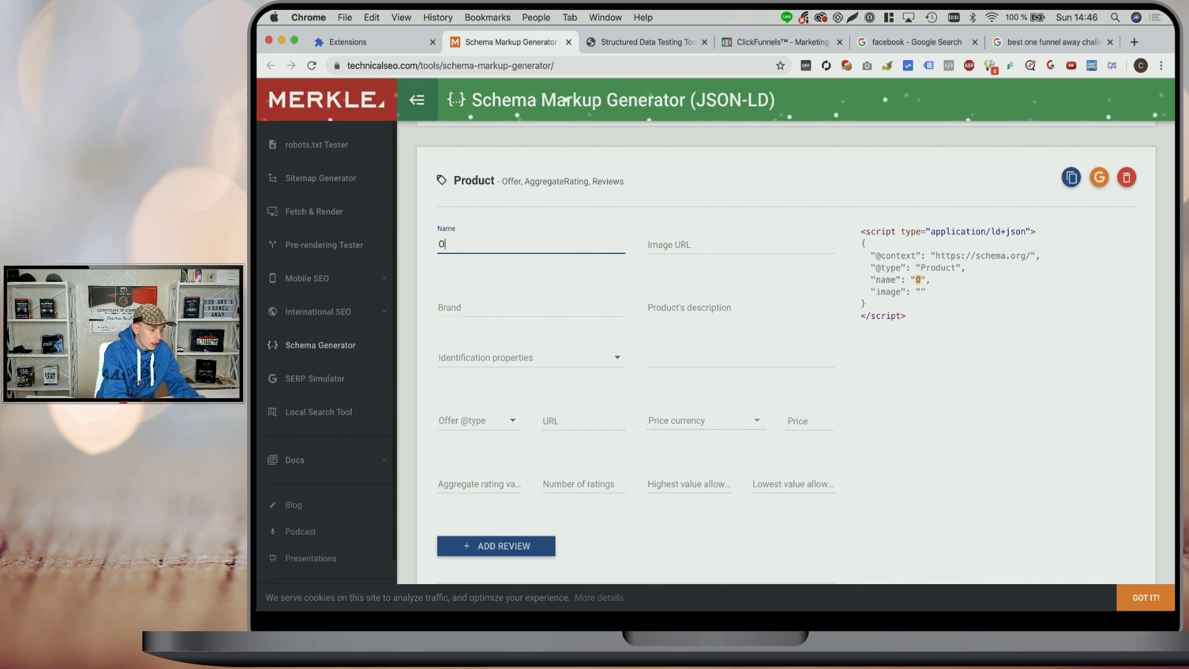
{"action": "type", "text": "ne Funn"}
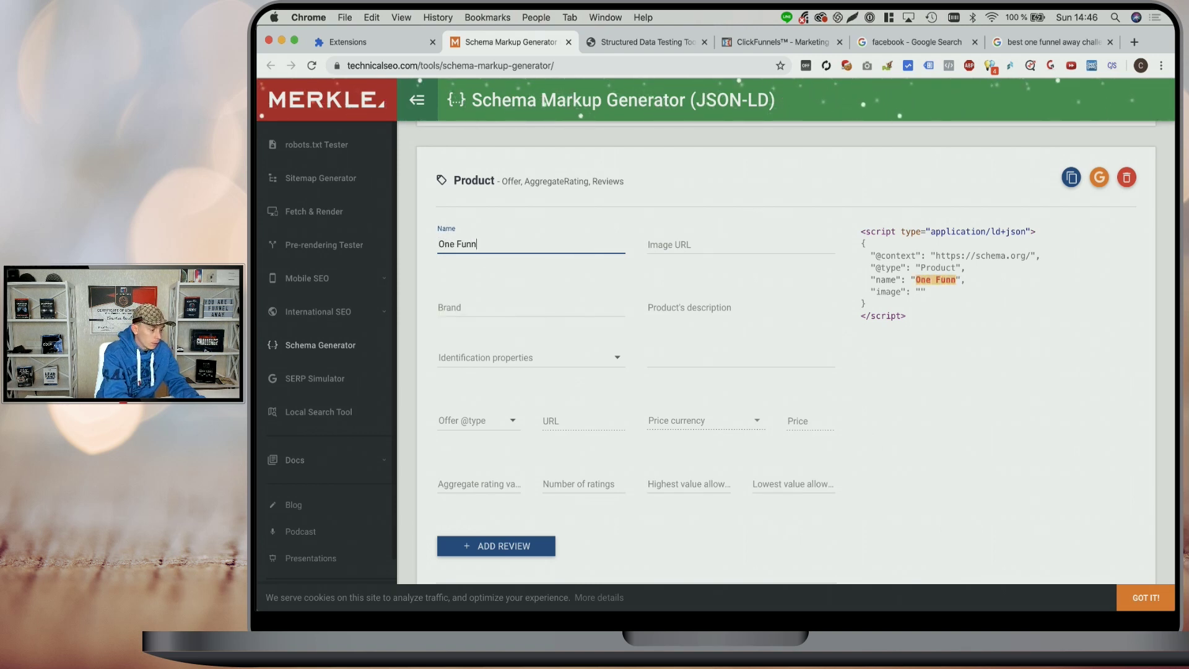
{"action": "type", "text": "el Away Chal"}
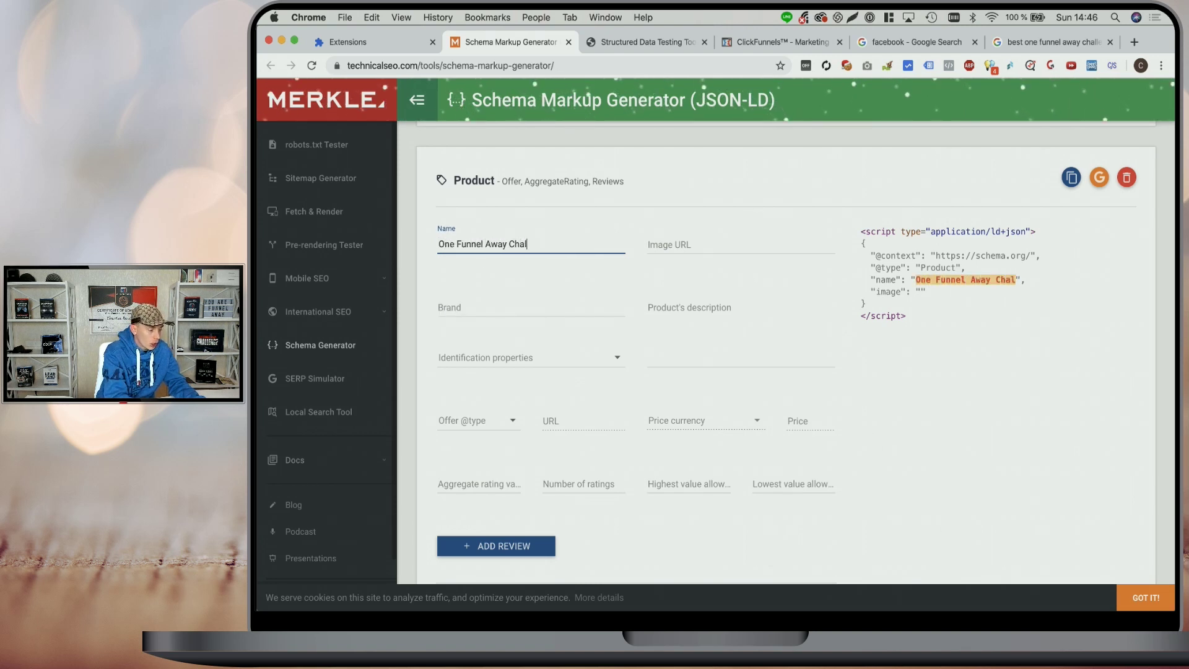
{"action": "type", "text": "lenge"}
- Enter ClickFunnels as the brand, leaving image and identification empty for now
{"action": "left_click", "coordinate": [729, 241]}
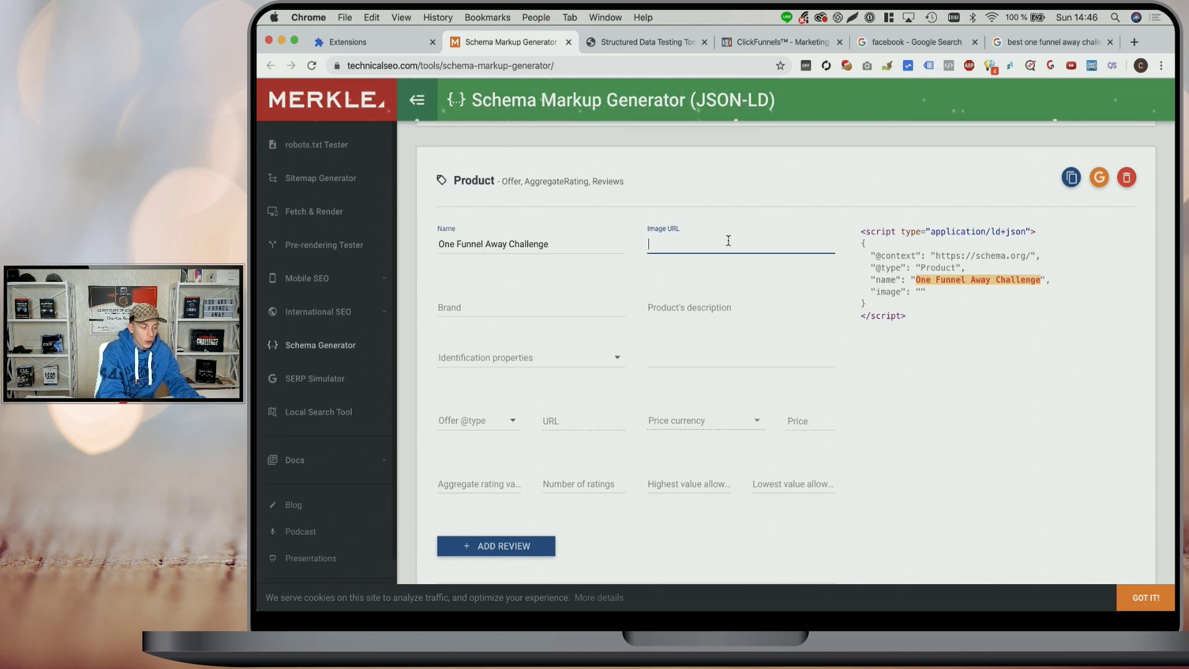
{"action": "left_click", "coordinate": [573, 304]}
{"action": "type", "text": "ClickFunnel"}
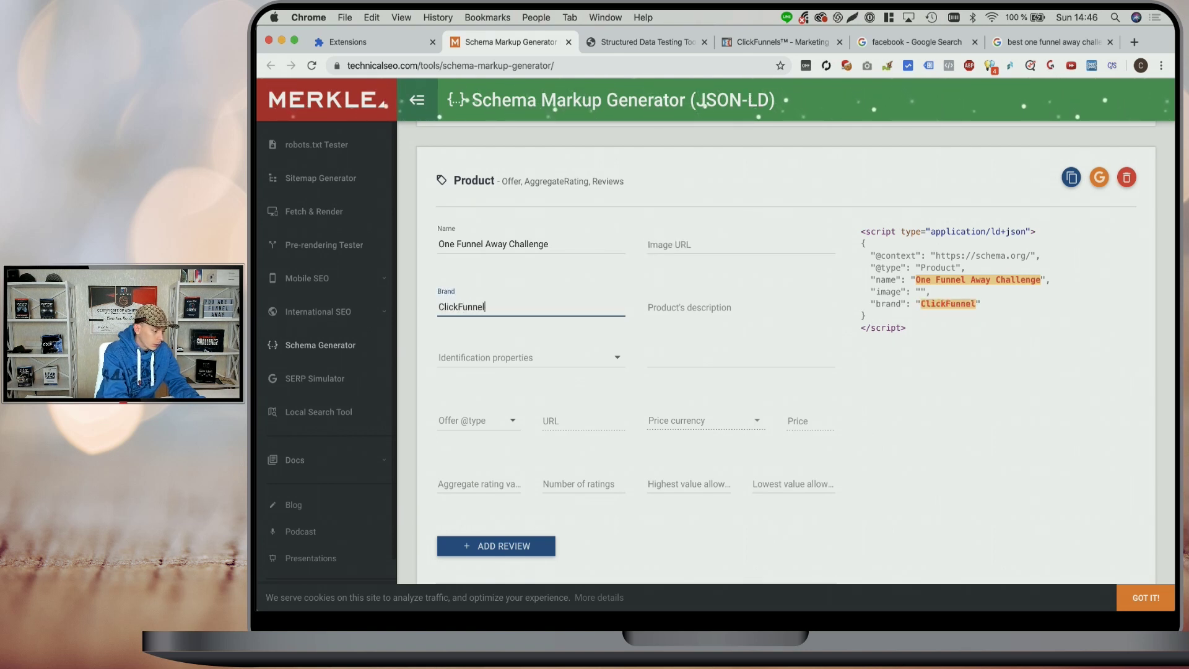
{"action": "type", "text": "s"}
{"action": "left_click", "coordinate": [598, 355]}
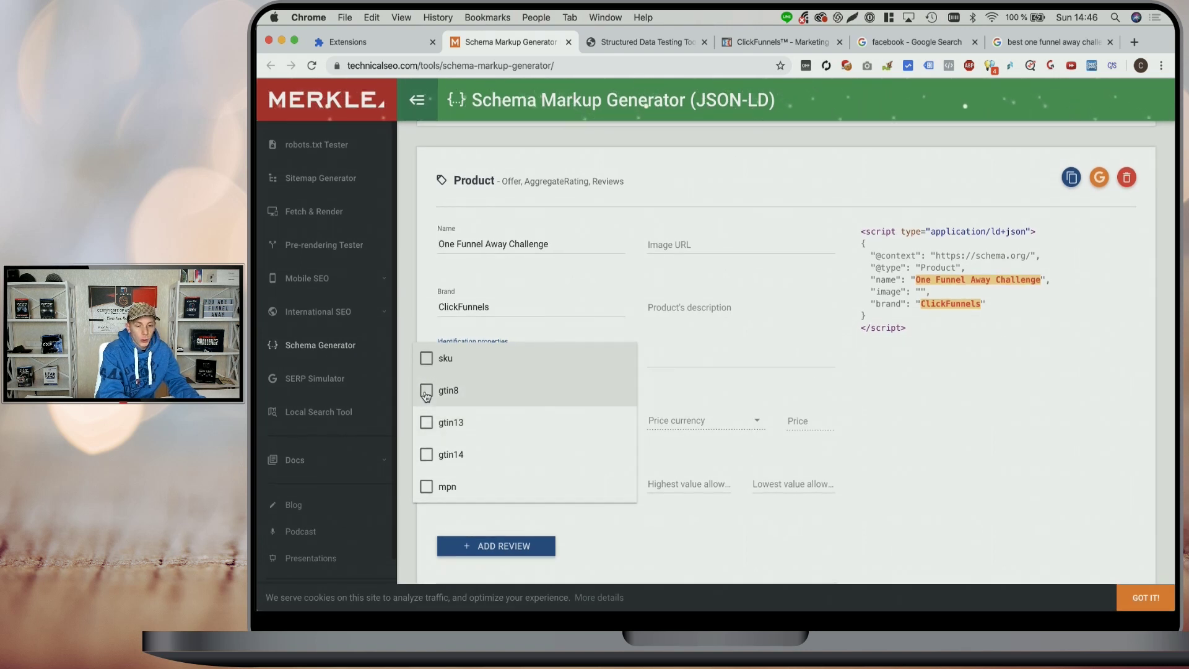
{"action": "left_click", "coordinate": [714, 352]}
- Set the description to '30 Day Challenge' and the offer type to Offer
{"action": "left_click", "coordinate": [696, 354]}
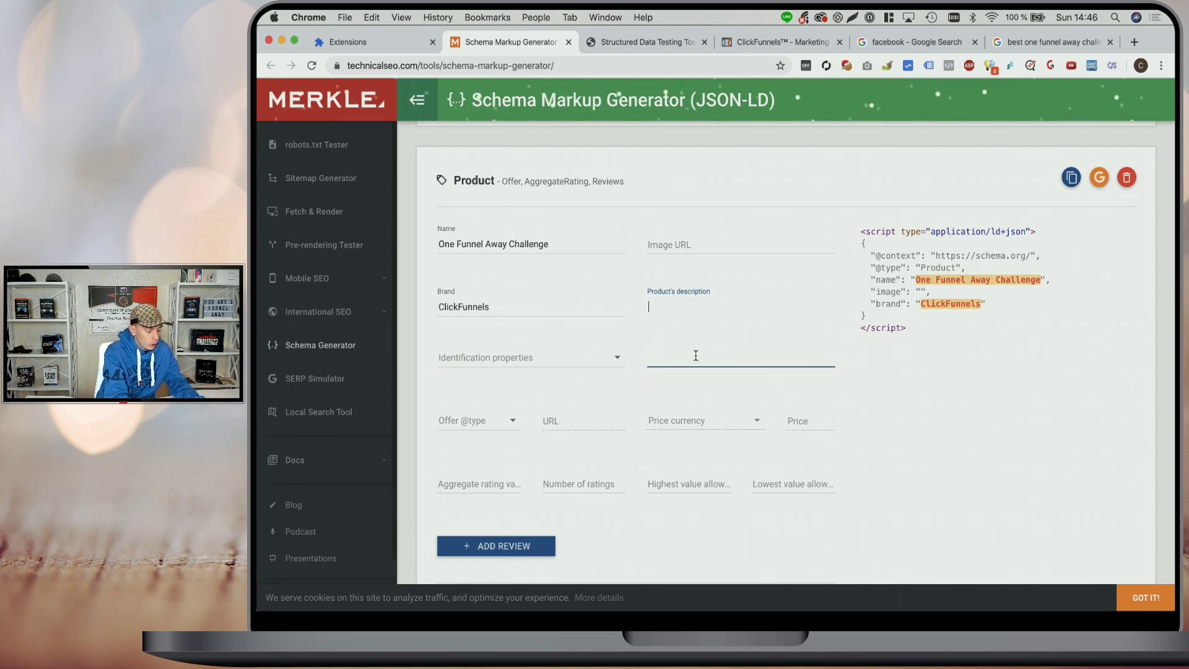
{"action": "type", "text": "30 DD"}
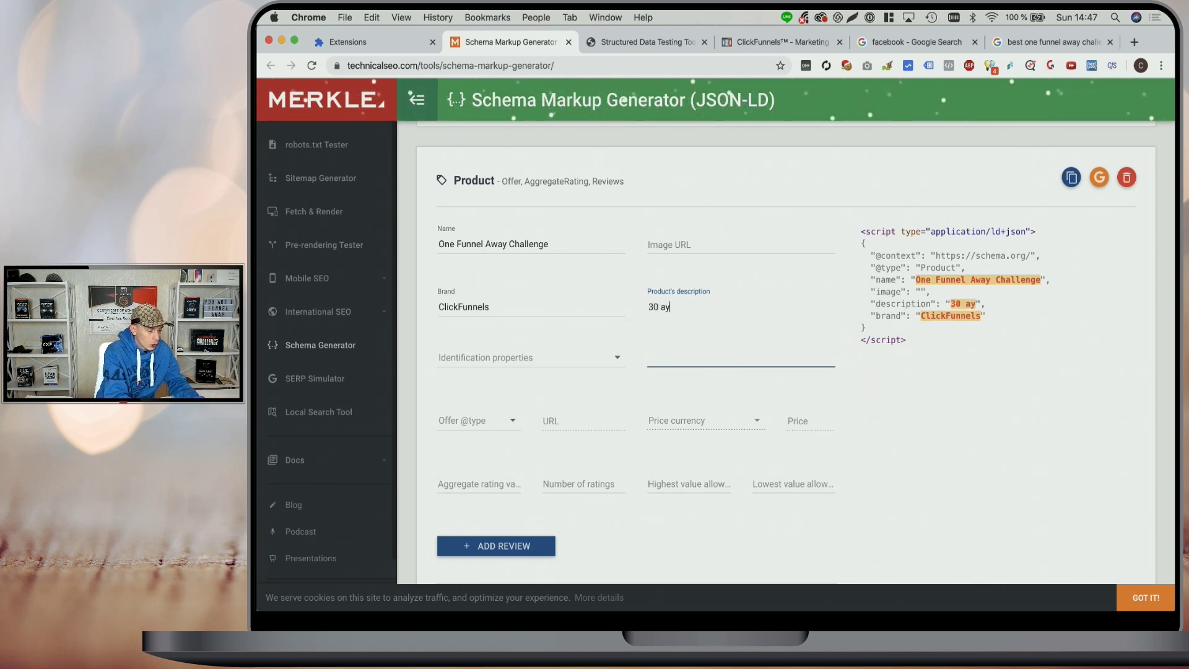
{"action": "key", "text": "BackSpace"}
{"action": "type", "text": "ay Challenge"}
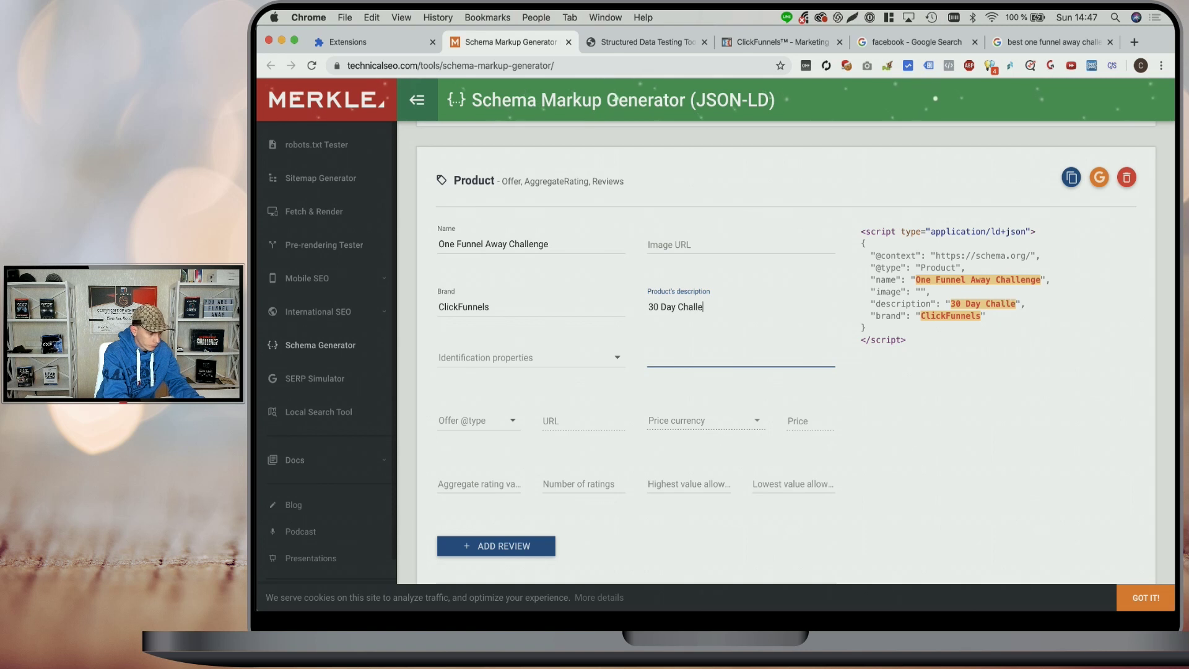
{"action": "left_click", "coordinate": [481, 422]}
{"action": "left_click", "coordinate": [481, 422]}
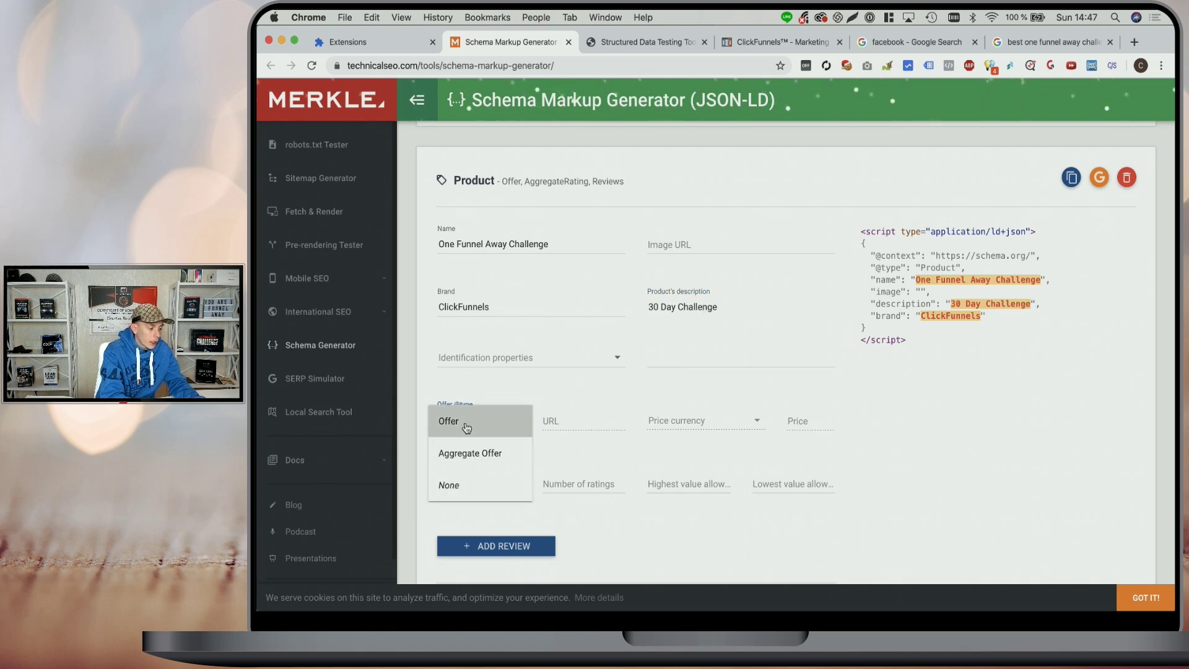
{"action": "left_click", "coordinate": [570, 416]}
{"action": "scroll", "coordinate": [571, 372], "scroll_direction": "down", "scroll_amount": 3}
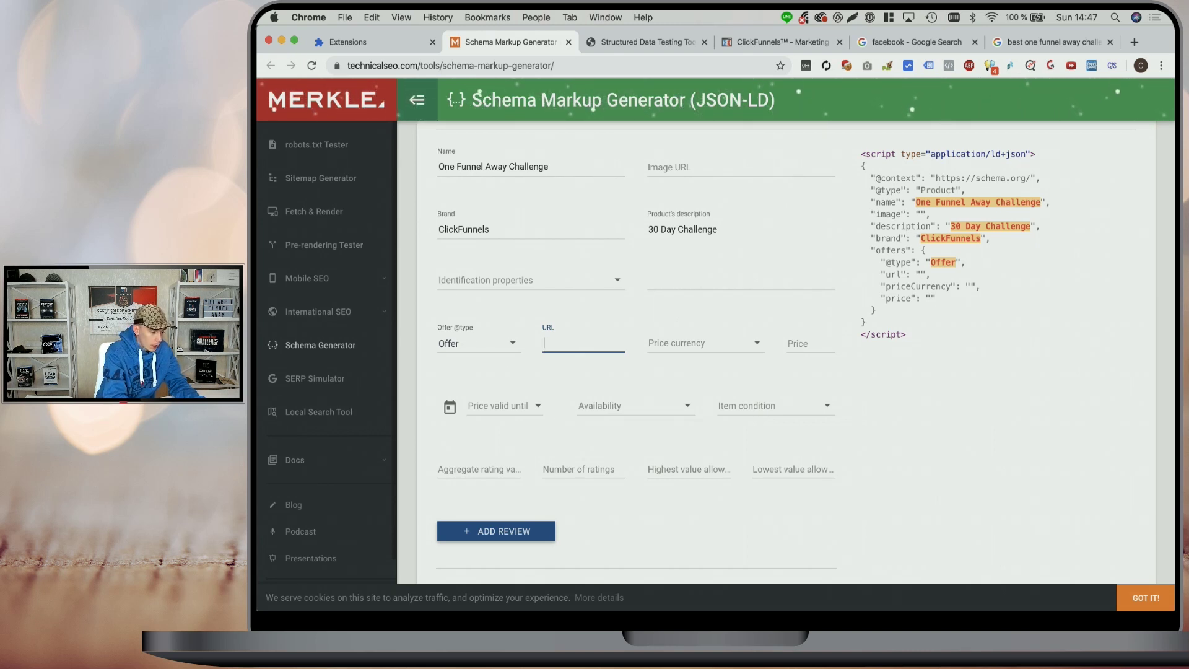
{"action": "type", "text": "https://w"}
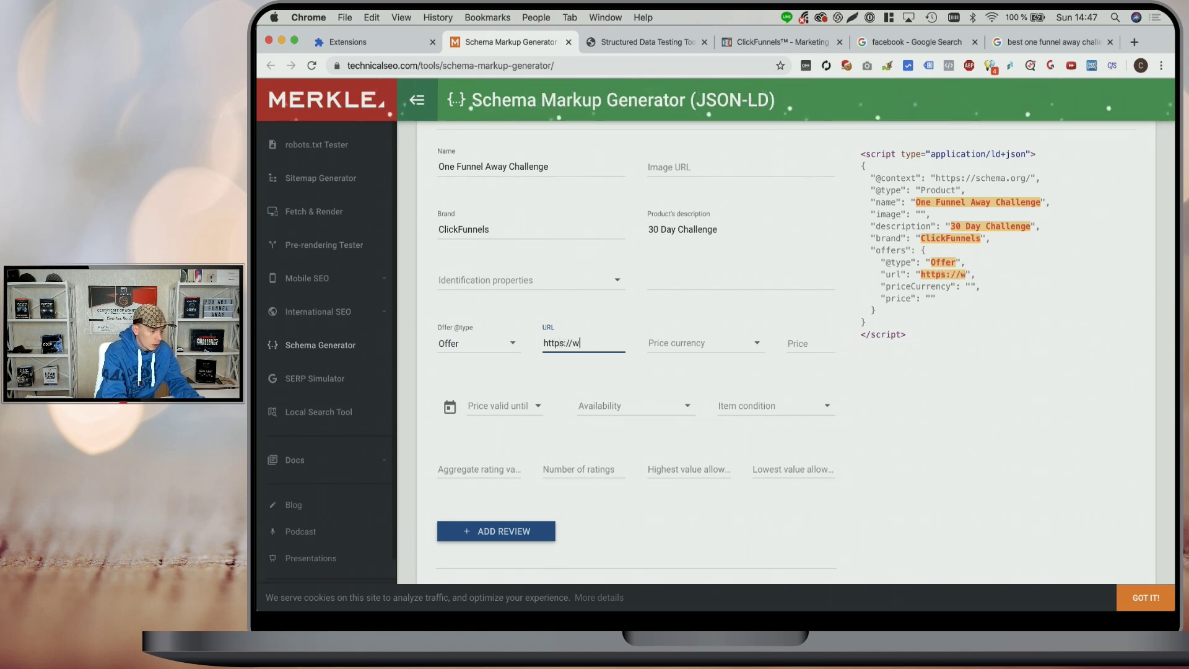
{"action": "type", "text": "ww.google.com"}
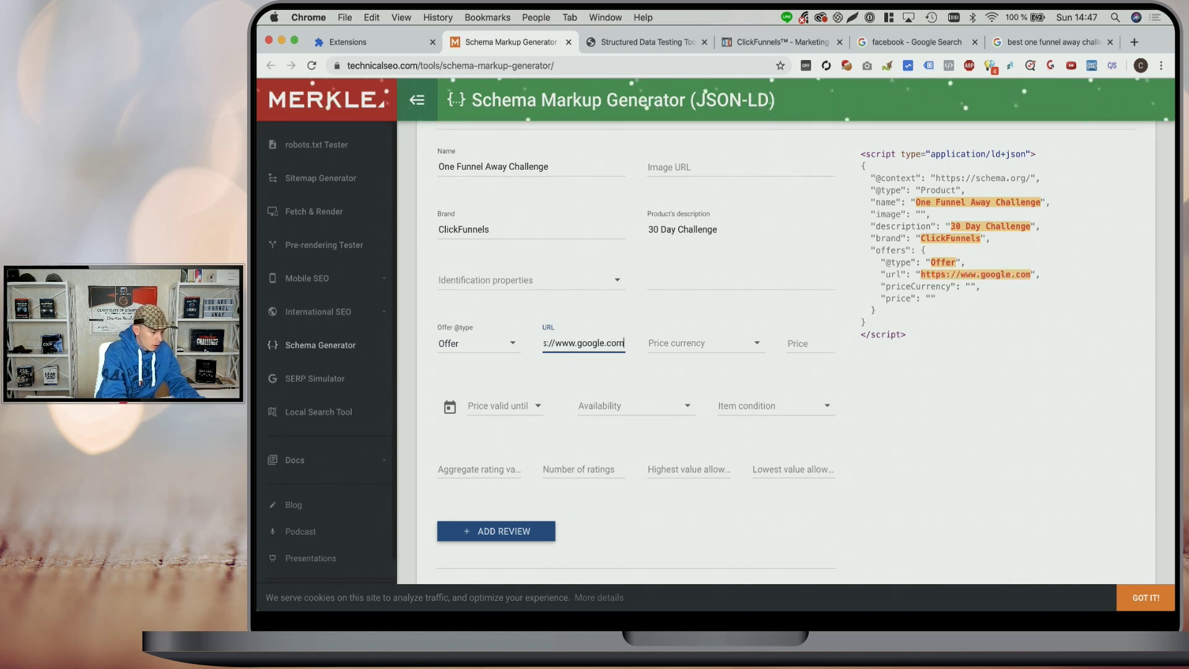
{"action": "left_click", "coordinate": [684, 343]}
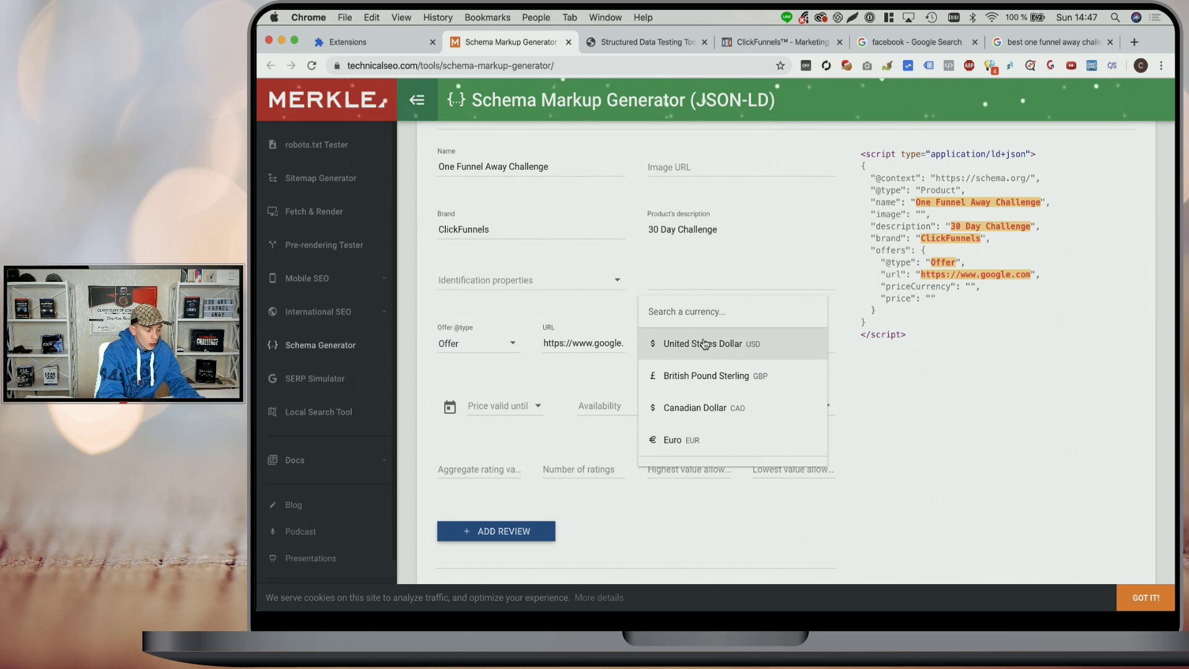
{"action": "left_click", "coordinate": [704, 345]}
{"action": "left_click", "coordinate": [807, 347]}
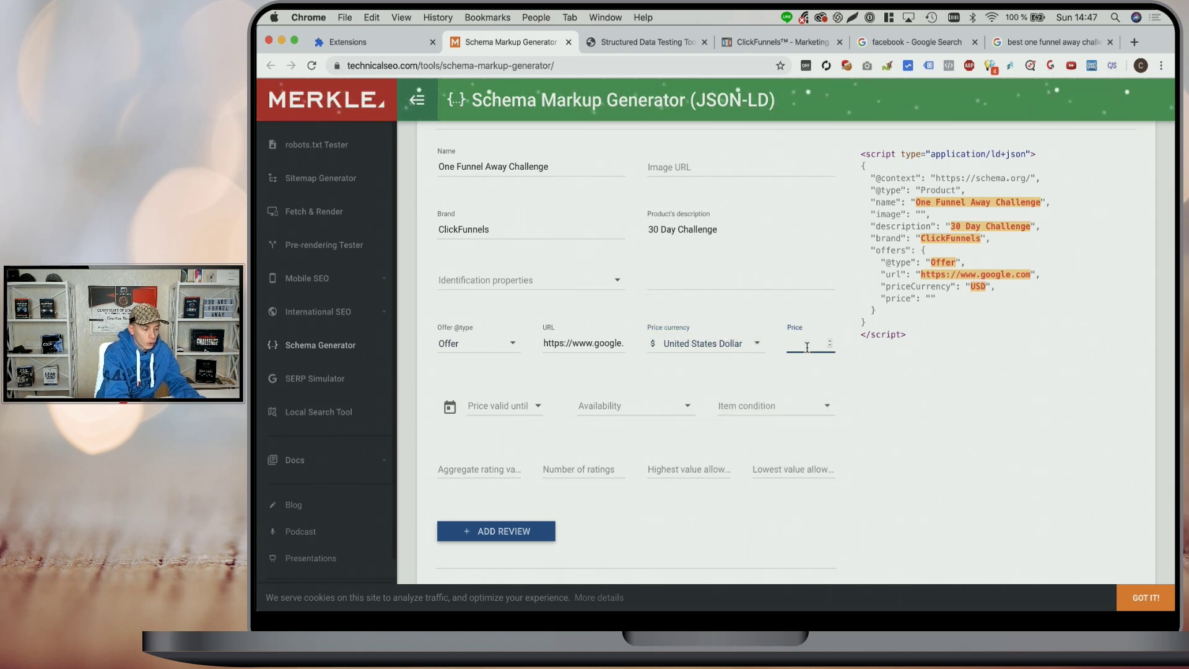
{"action": "type", "text": "47"}
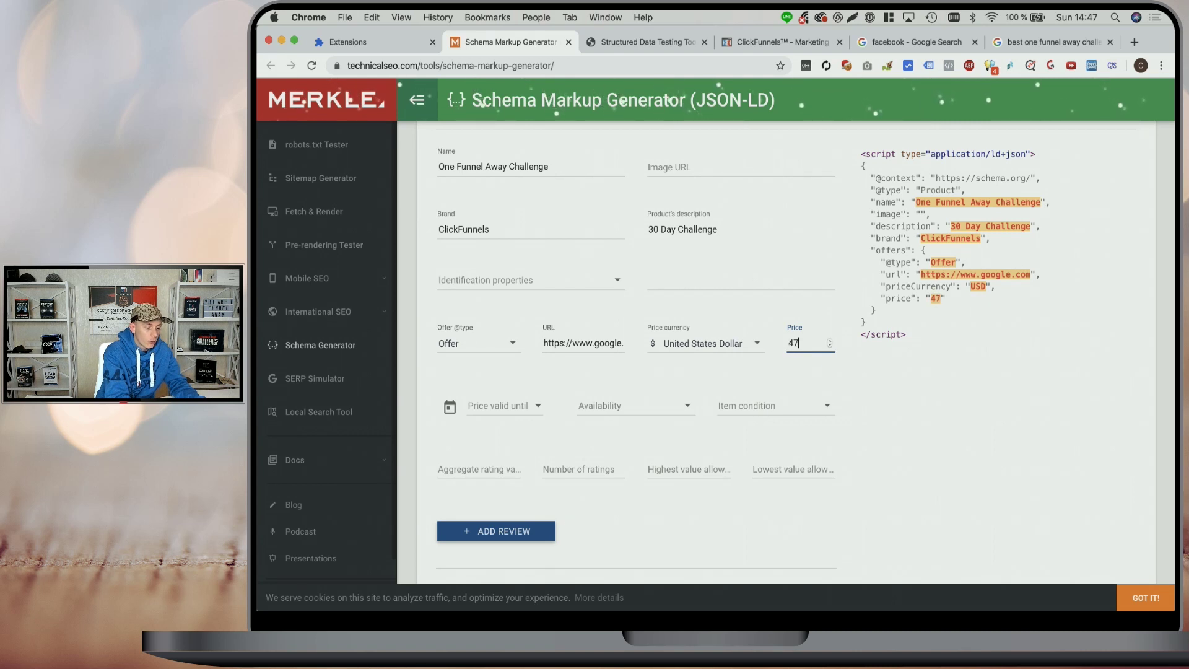
{"action": "left_click", "coordinate": [808, 313]}
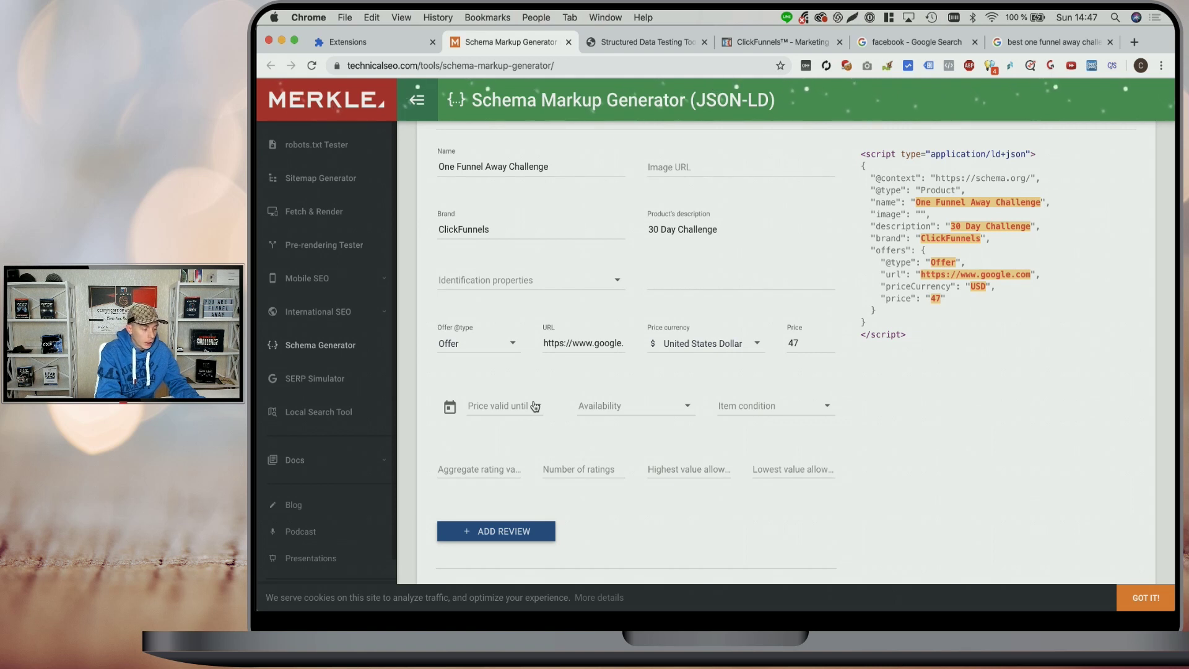
- Set availability to Online only and leave item condition as Not specified
{"action": "left_click", "coordinate": [682, 409]}
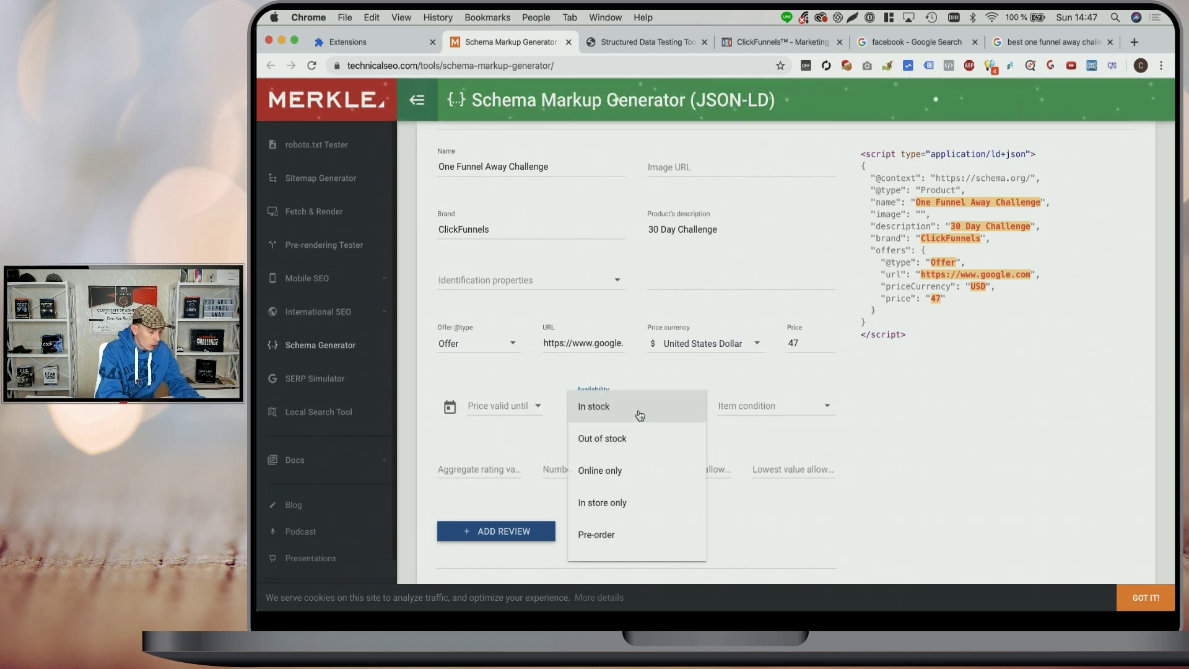
{"action": "left_click", "coordinate": [617, 472]}
{"action": "left_click", "coordinate": [796, 405]}
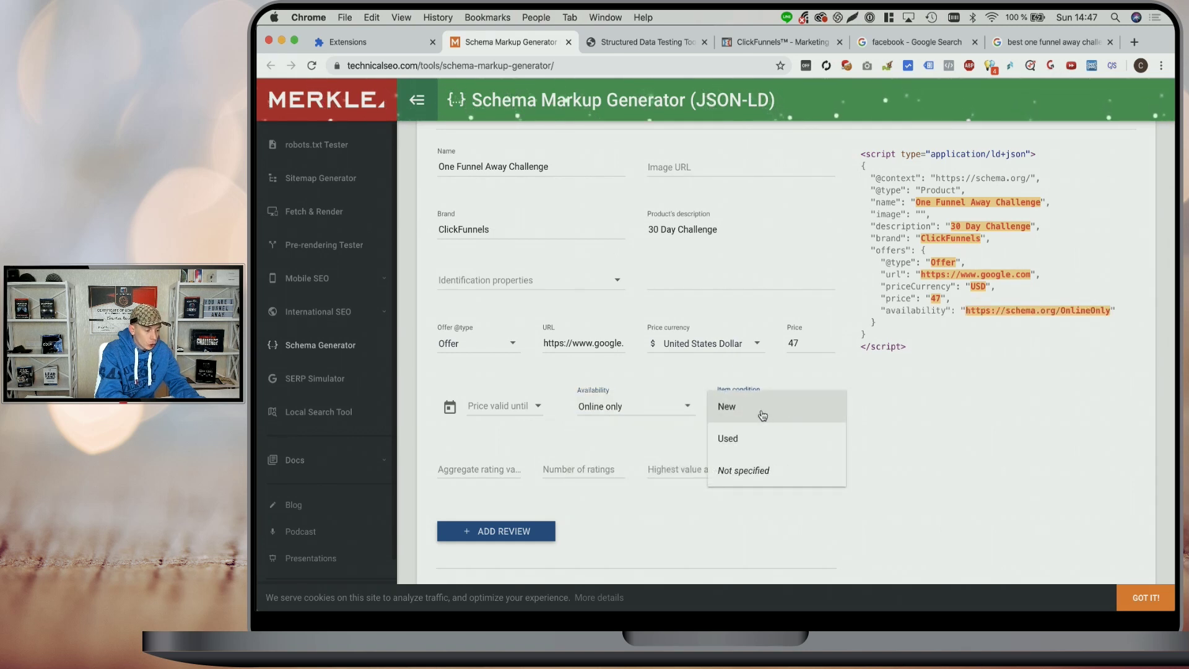
{"action": "left_click", "coordinate": [753, 471]}
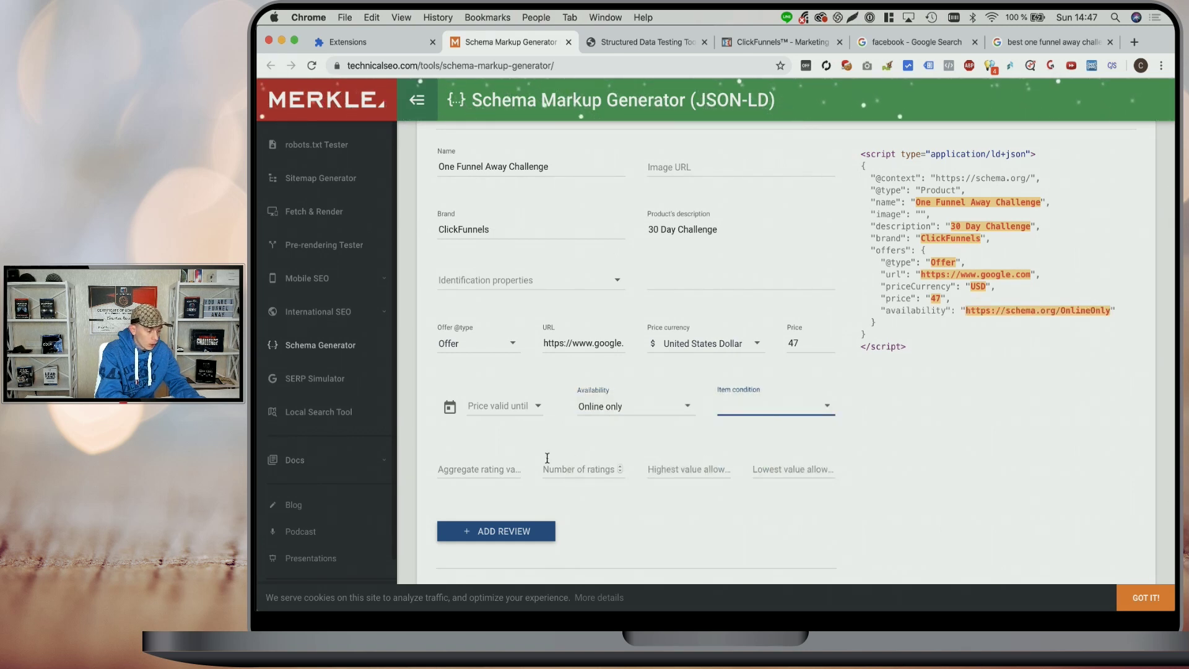
- Enter aggregate rating 4.9 from 2000 ratings, highest 5, lowest 0, and copy the JSON-LD
{"action": "left_click", "coordinate": [492, 467]}
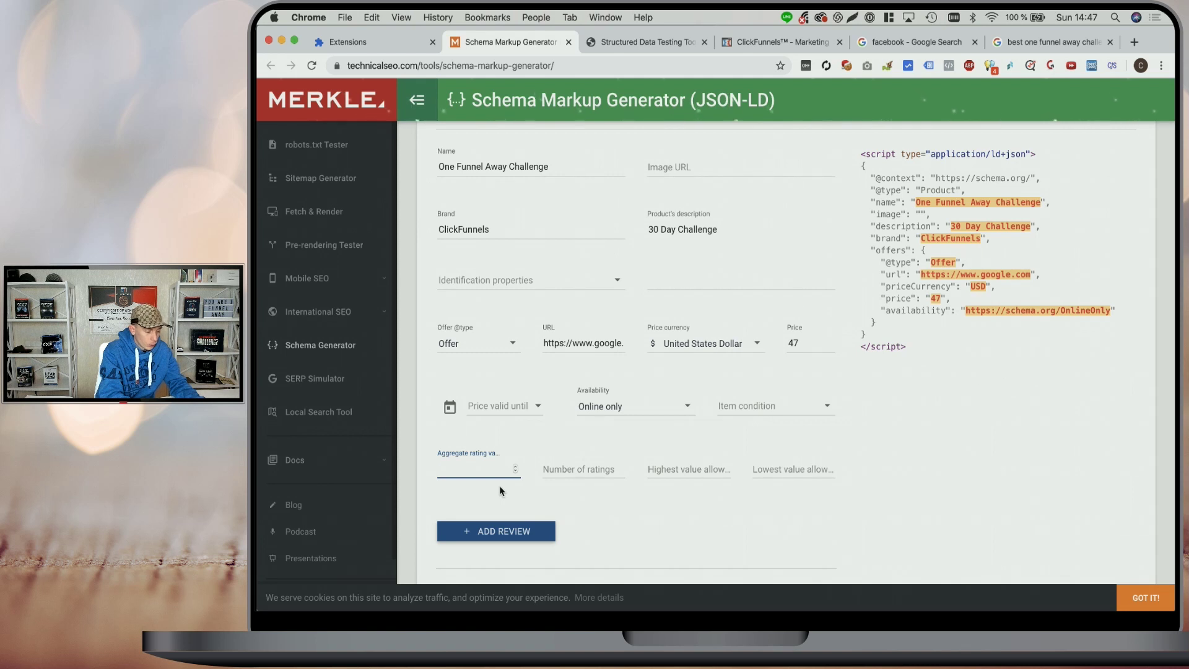
{"action": "type", "text": "4.9"}
{"action": "key", "text": "Tab"}
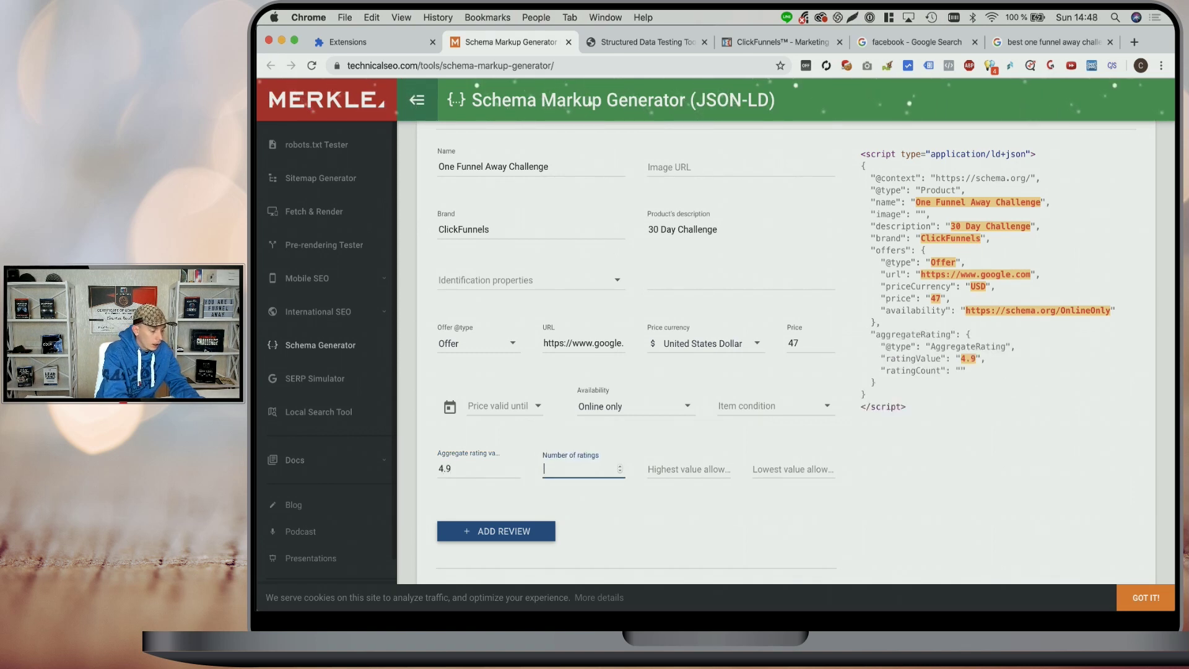
{"action": "type", "text": "2000"}
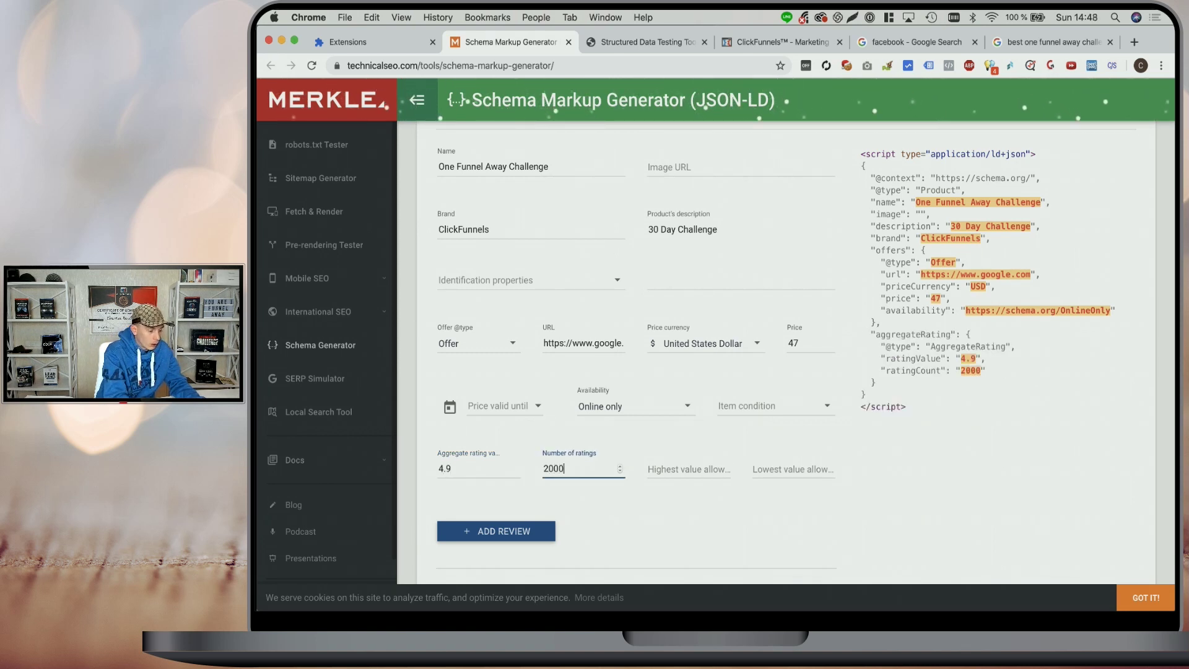
{"action": "left_click", "coordinate": [690, 464]}
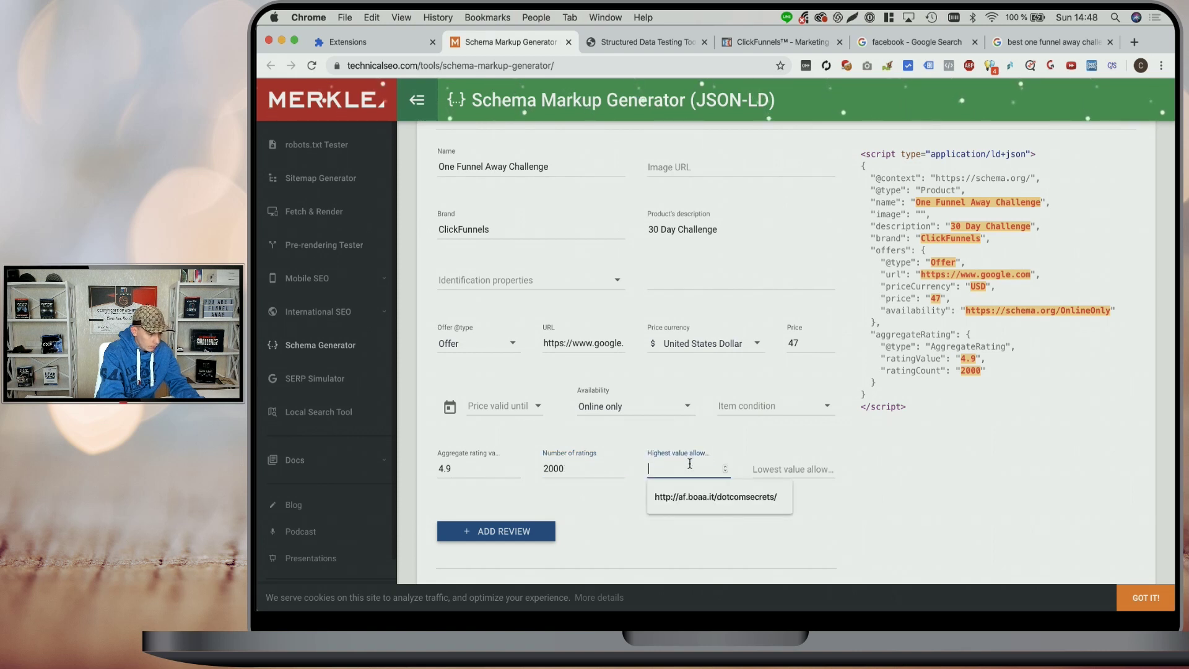
{"action": "type", "text": "5"}
{"action": "key", "text": "Tab"}
{"action": "type", "text": "0"}
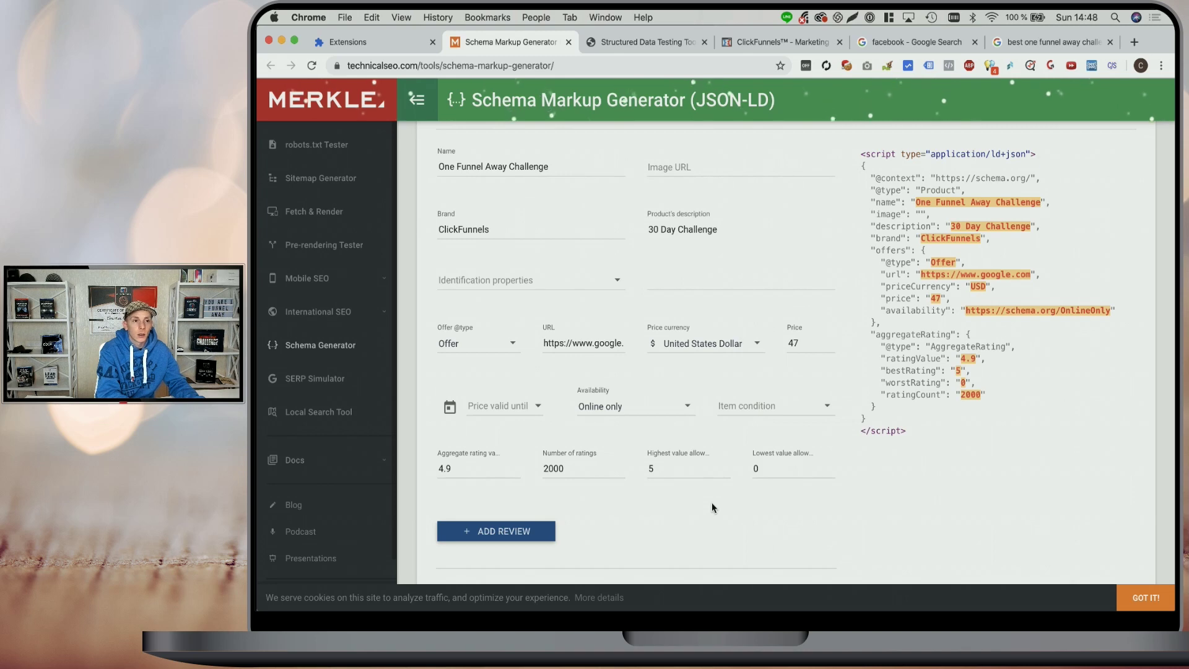
{"action": "scroll", "coordinate": [666, 496], "scroll_direction": "up", "scroll_amount": 1}
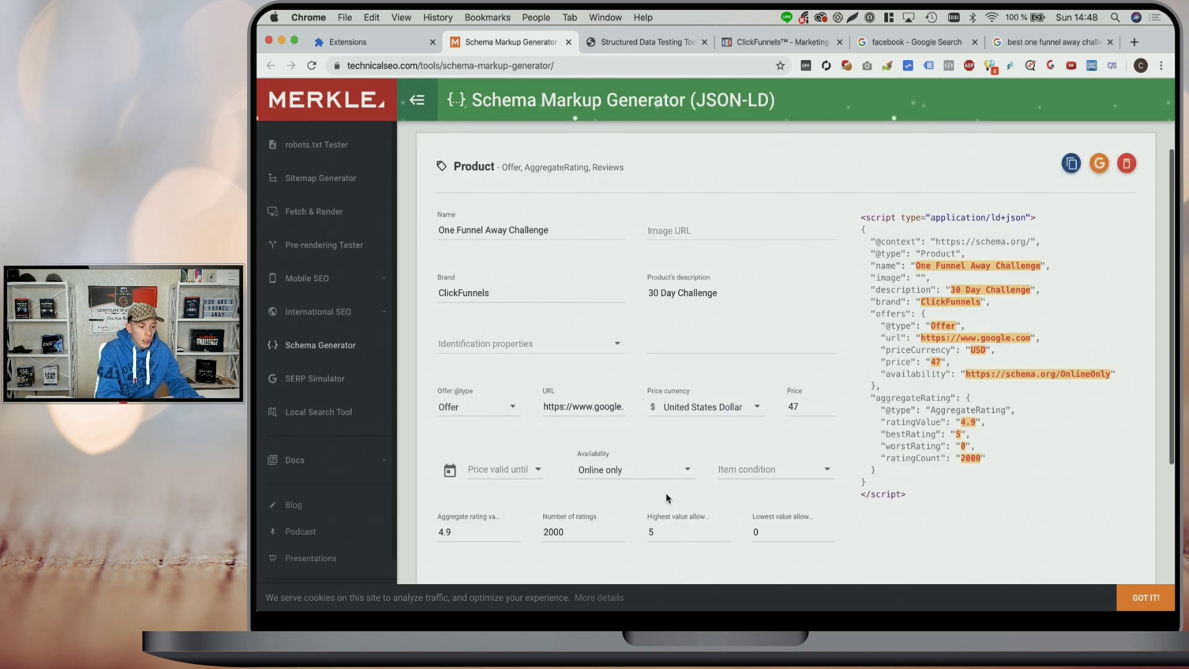
{"action": "scroll", "coordinate": [667, 495], "scroll_direction": "down", "scroll_amount": 3}
{"action": "scroll", "coordinate": [666, 495], "scroll_direction": "up", "scroll_amount": 3}
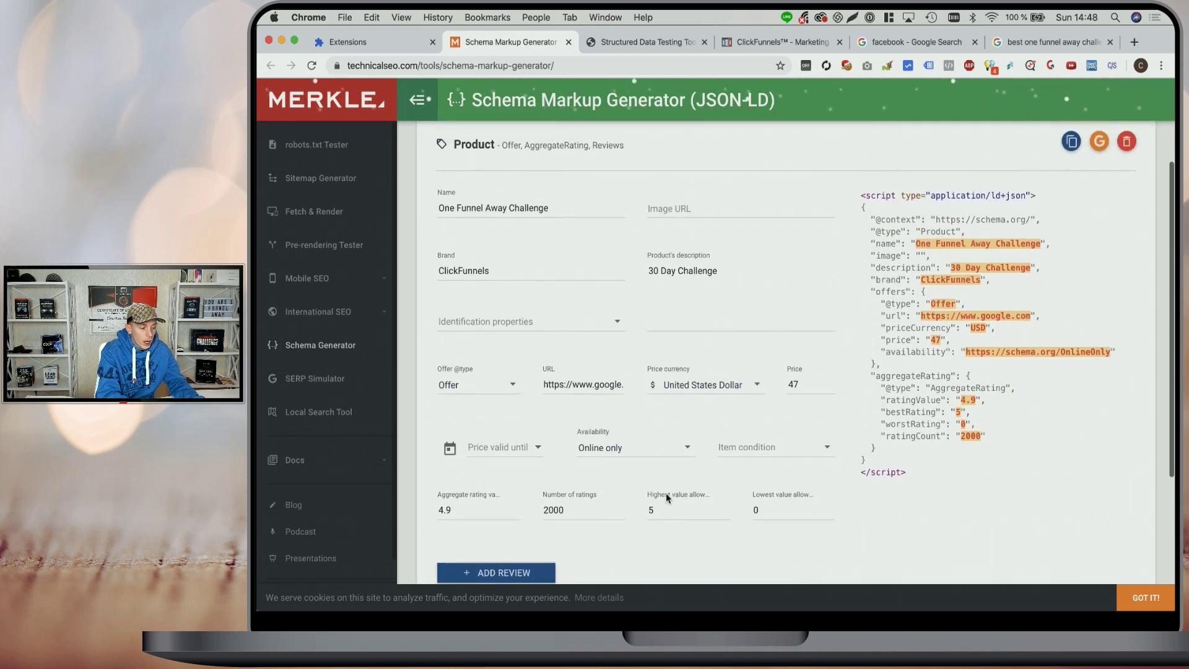
{"action": "left_click", "coordinate": [1072, 168]}
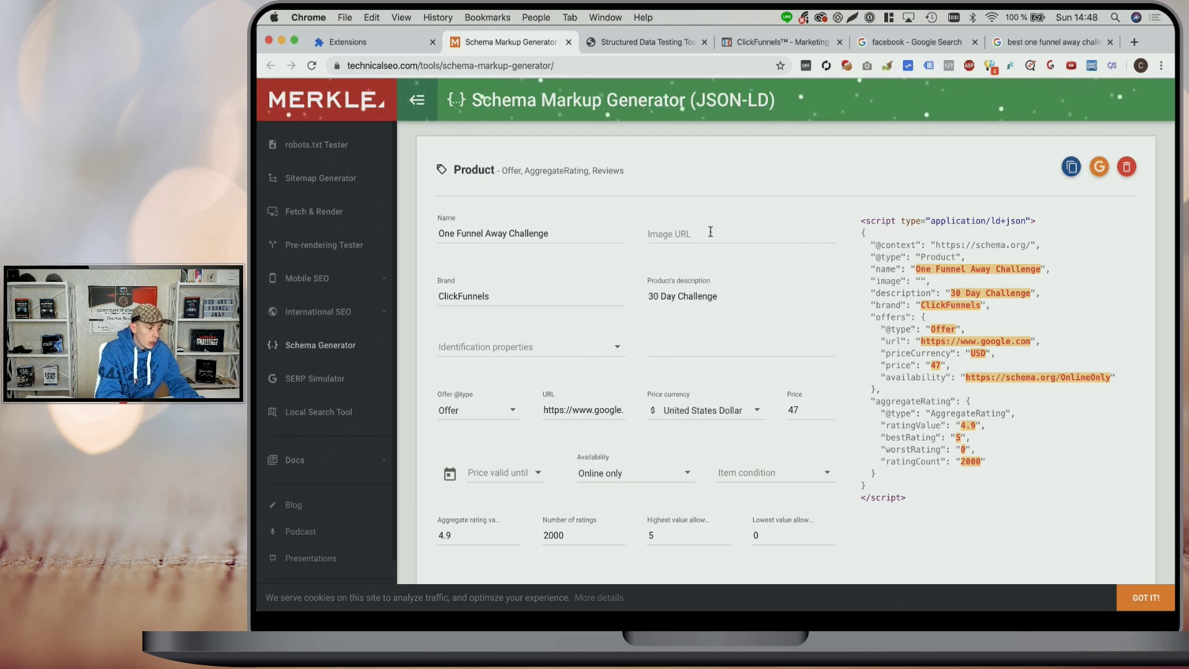
- Search Google Images for 'one funnel away challenge' and copy an image's link address
{"action": "key", "text": "super+t"}
{"action": "type", "text": "ima"}
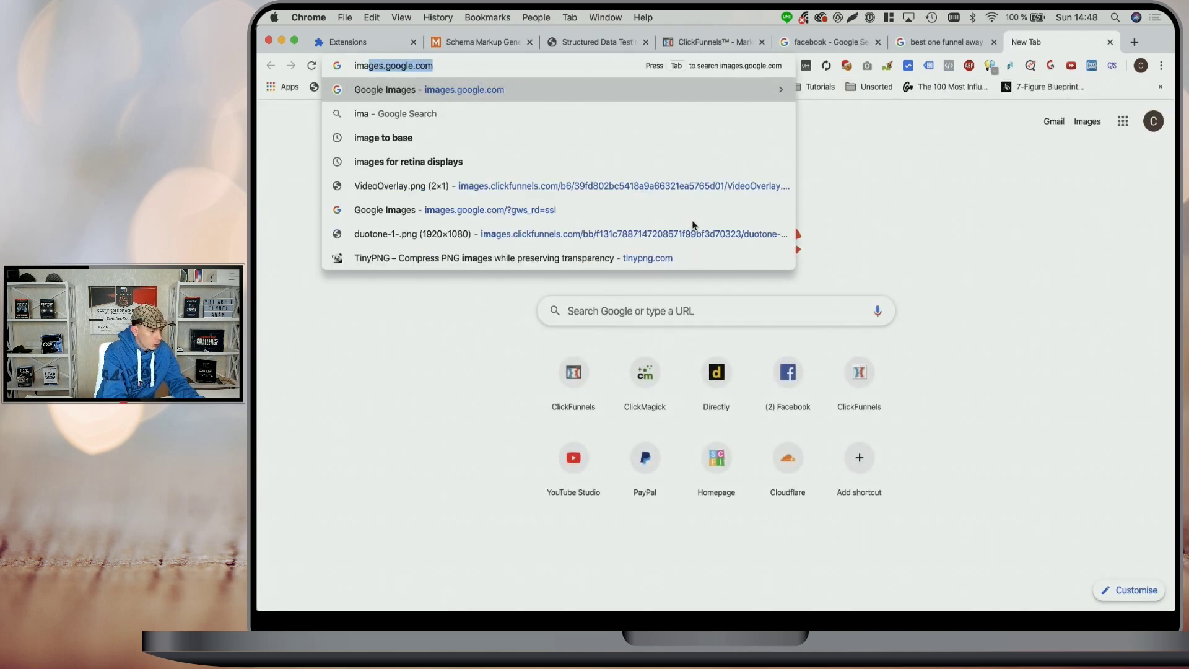
{"action": "key", "text": "Return"}
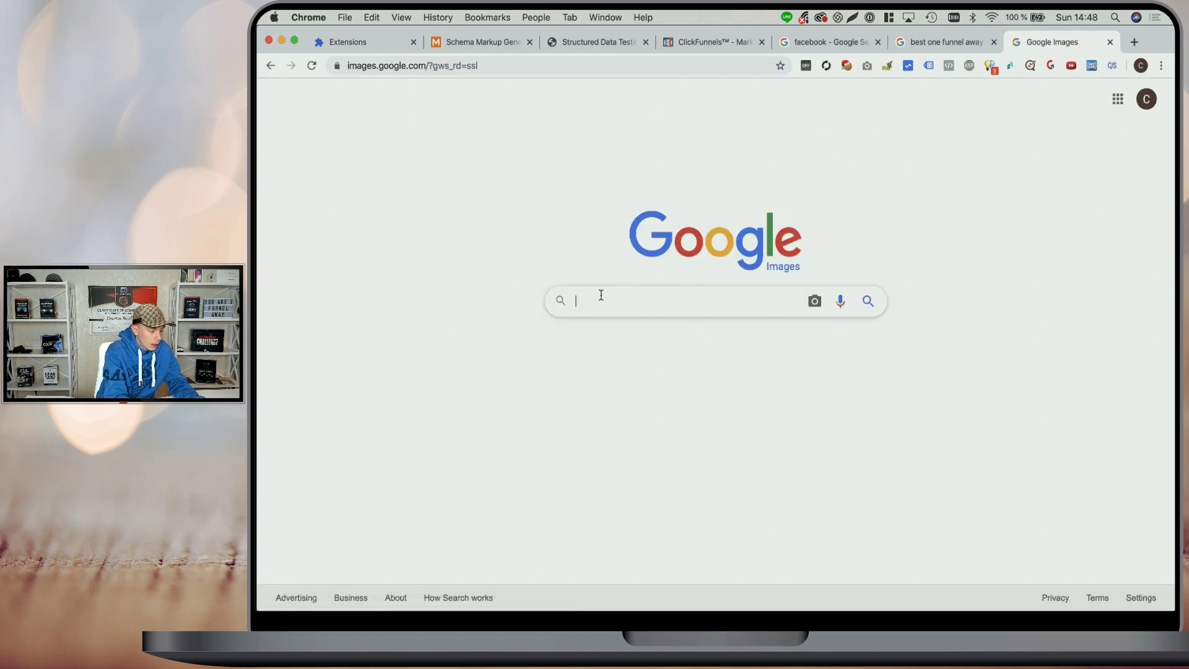
{"action": "type", "text": "one funnel away ch"}
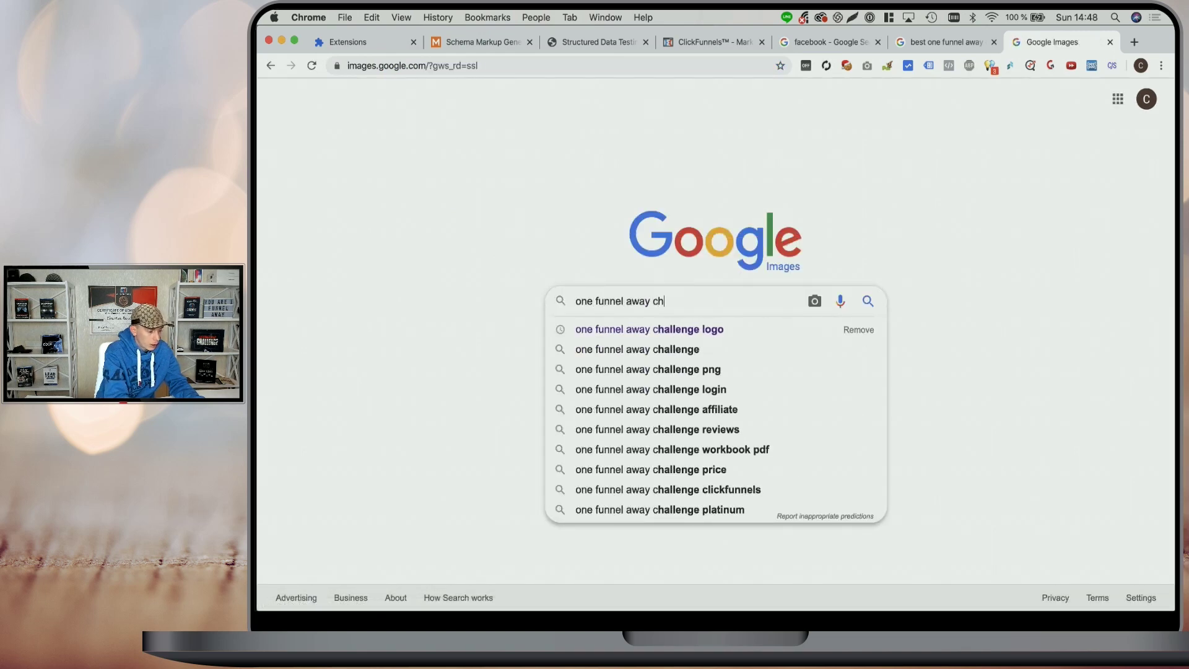
{"action": "type", "text": "allenge"}
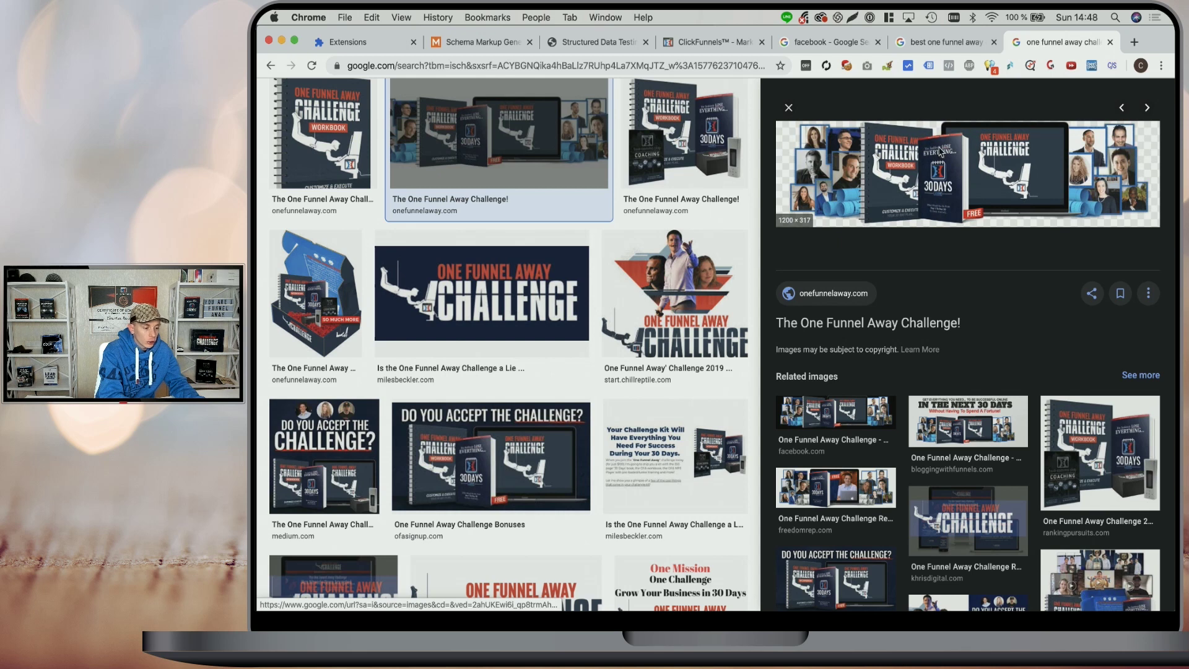
{"action": "right_click", "coordinate": [941, 150]}
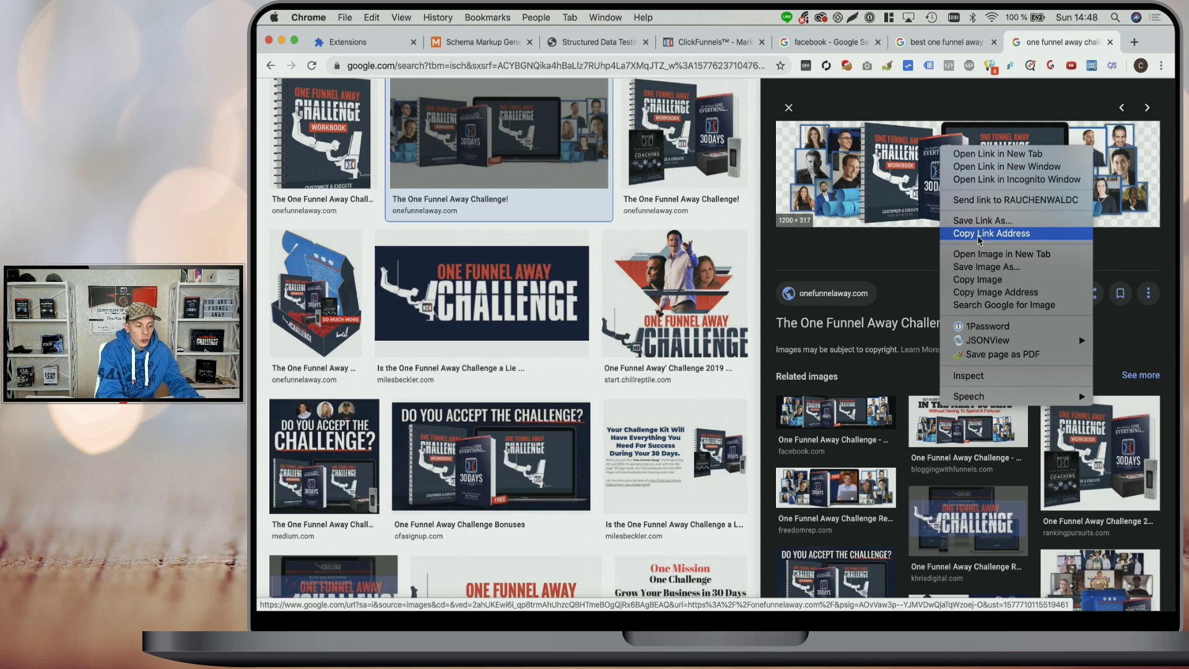
{"action": "left_click", "coordinate": [980, 234]}
- Paste the copied image link into the Product's image URL field in the generator
{"action": "left_click", "coordinate": [596, 42]}
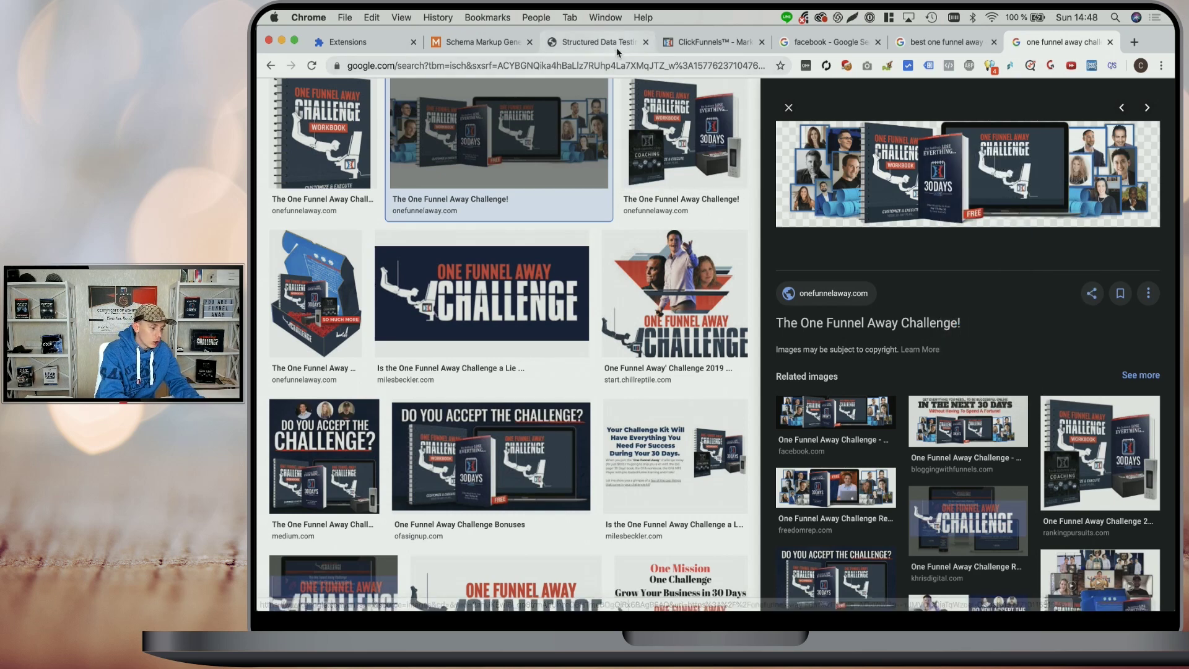
{"action": "left_click", "coordinate": [456, 43]}
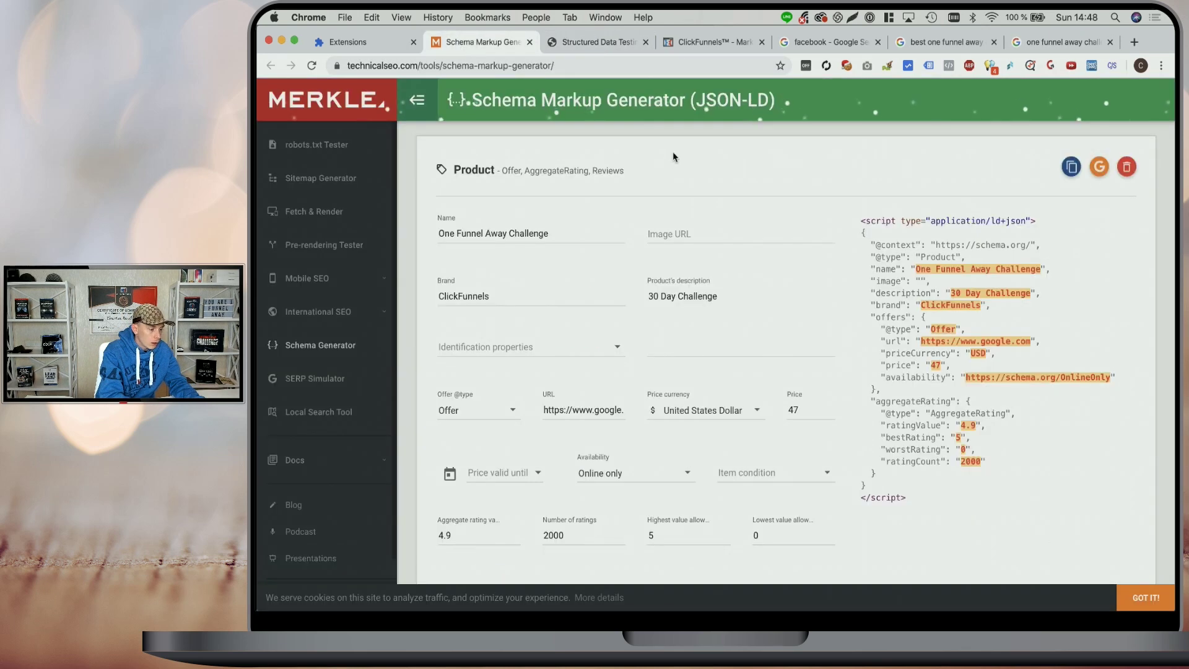
{"action": "left_click", "coordinate": [673, 228]}
{"action": "key", "text": "cmd+v"}
{"action": "scroll", "coordinate": [641, 428], "scroll_direction": "down", "scroll_amount": 3}
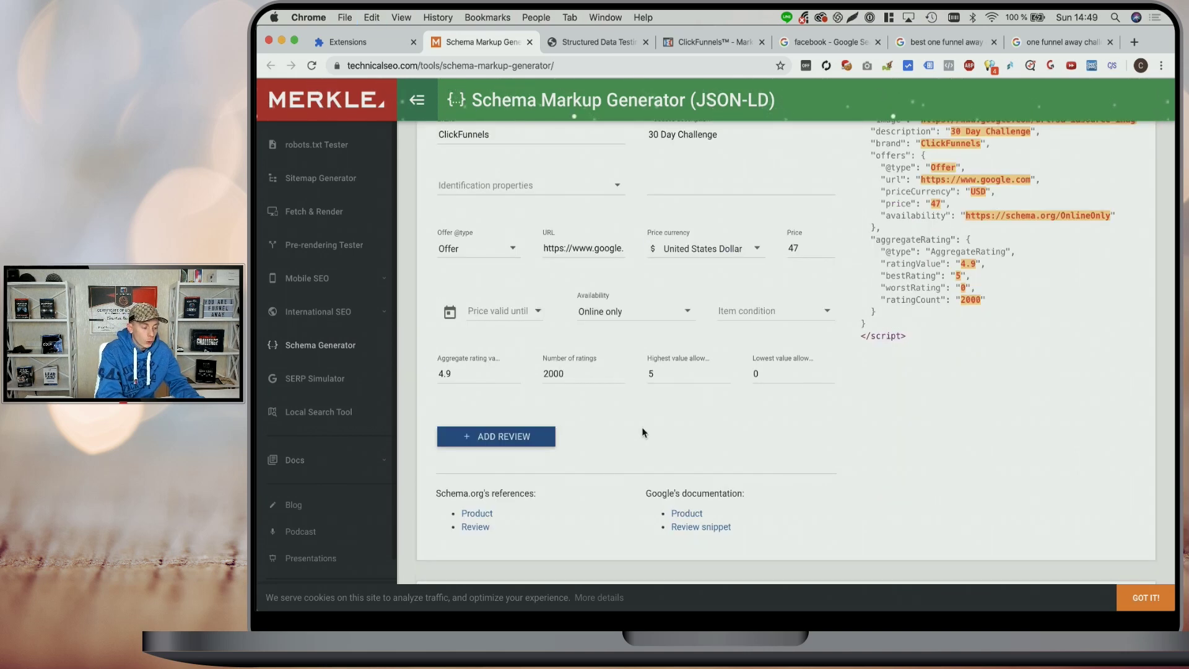
{"action": "scroll", "coordinate": [642, 431], "scroll_direction": "up", "scroll_amount": 1}
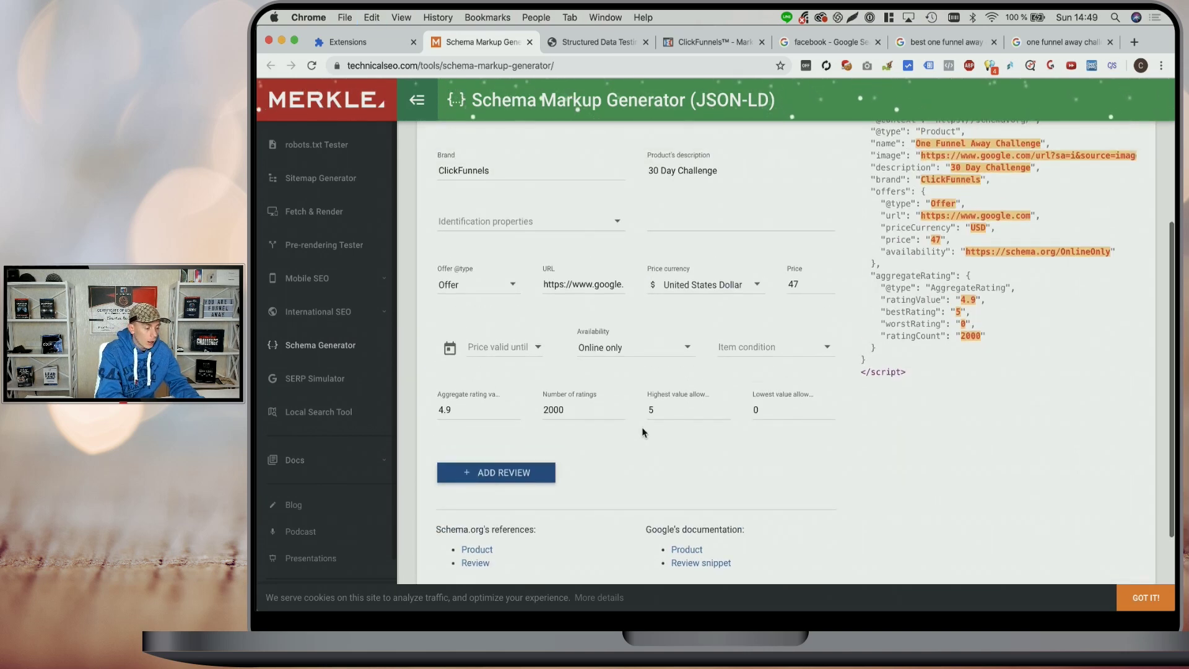
- Add a review with the reviewer's name, rating 5 and date 12/16/2019
{"action": "left_click", "coordinate": [504, 472]}
{"action": "scroll", "coordinate": [592, 454], "scroll_direction": "down", "scroll_amount": 3}
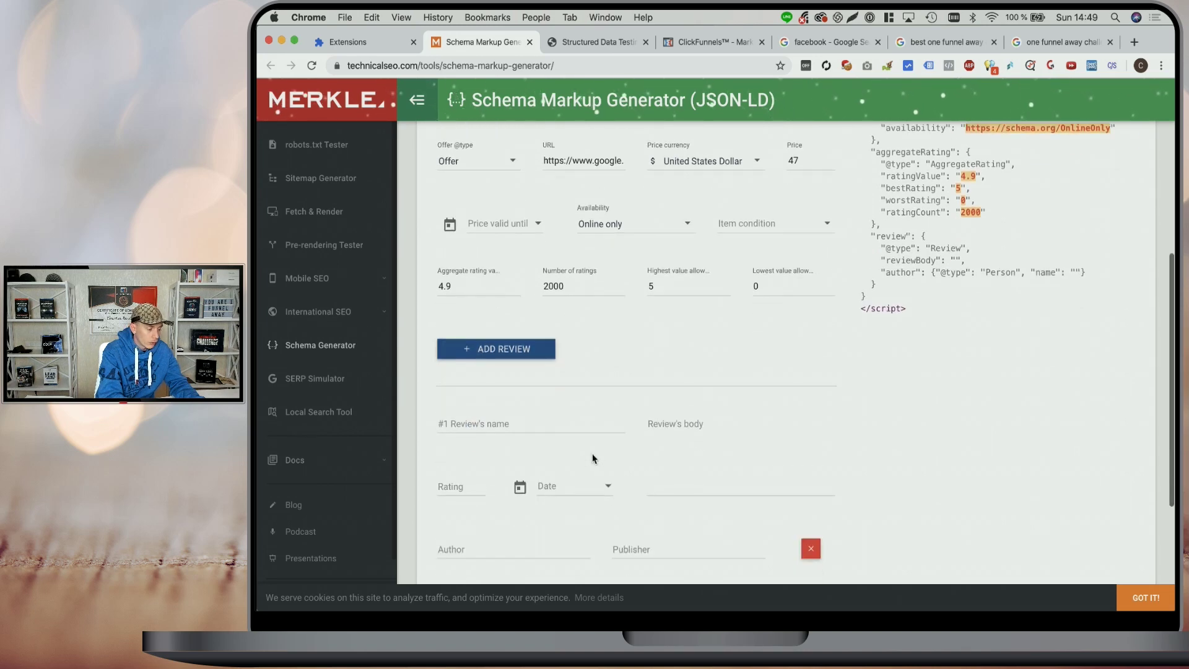
{"action": "left_click", "coordinate": [566, 427]}
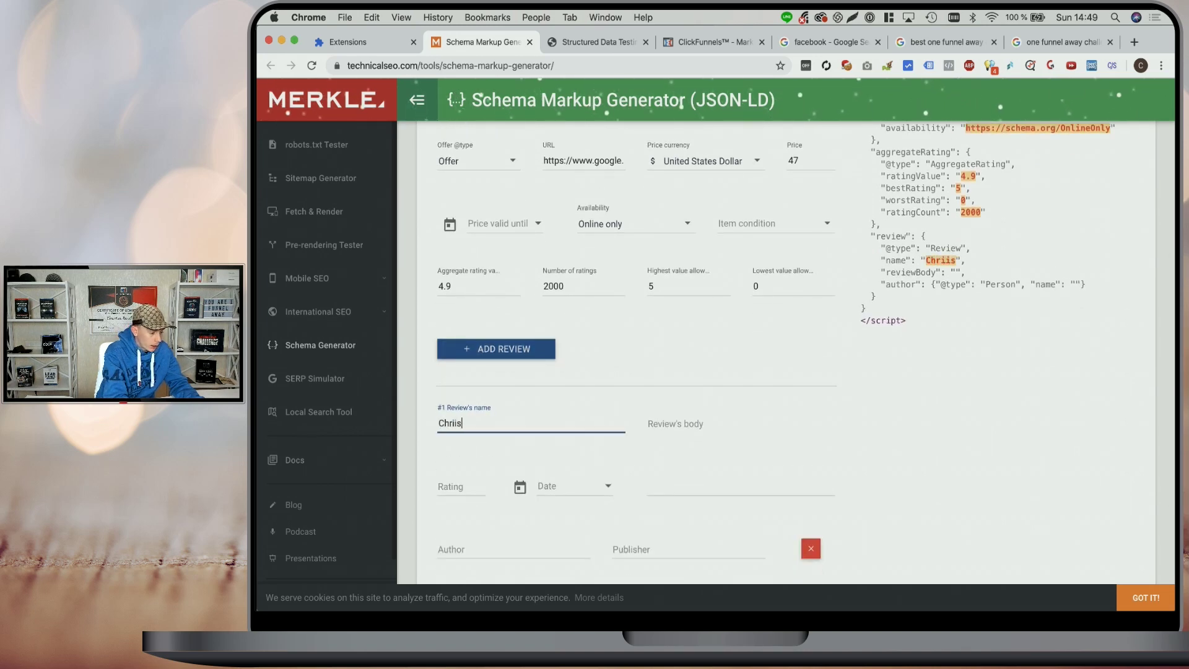
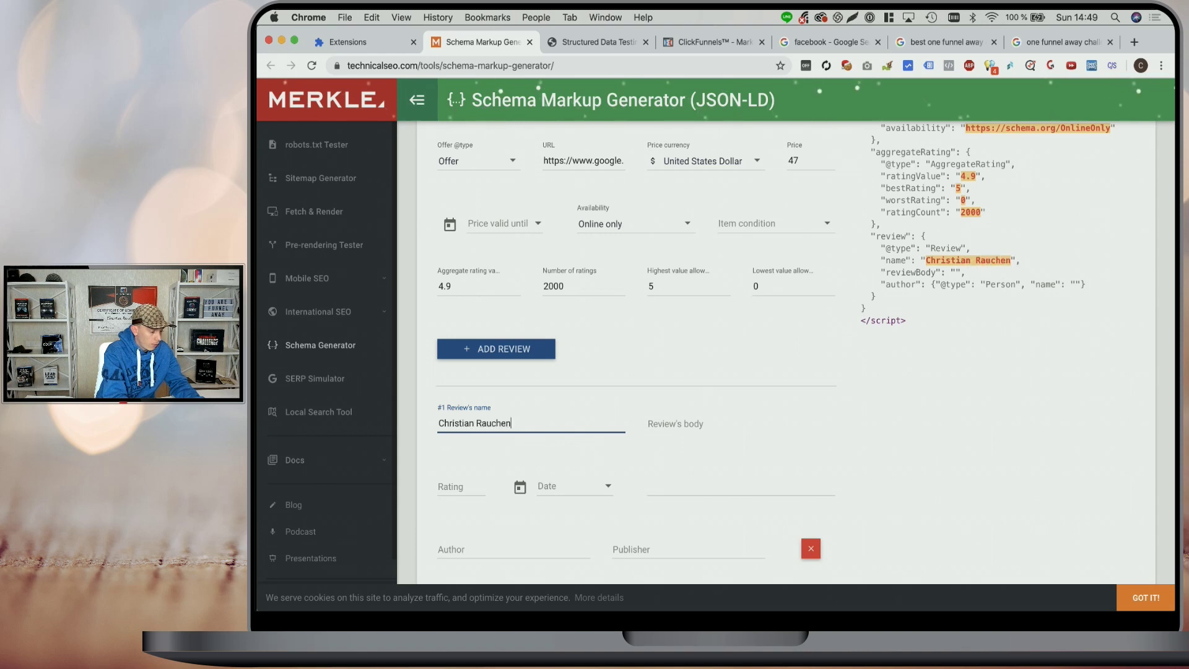
{"action": "left_click", "coordinate": [460, 487]}
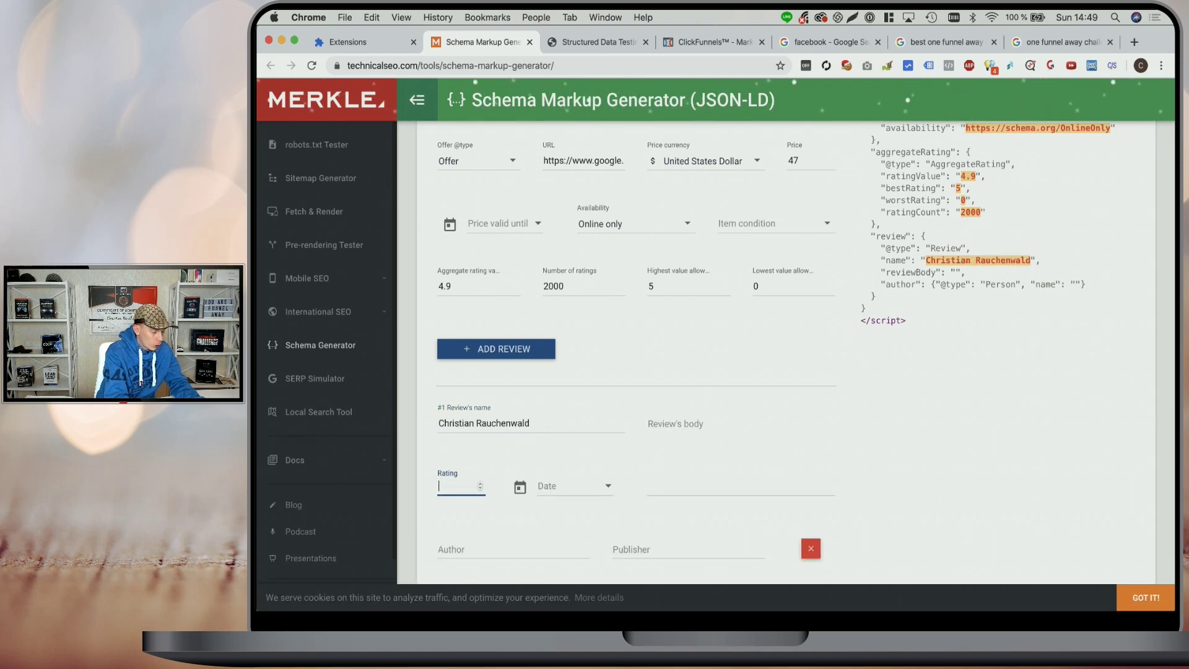
{"action": "type", "text": "5"}
{"action": "left_click", "coordinate": [573, 486]}
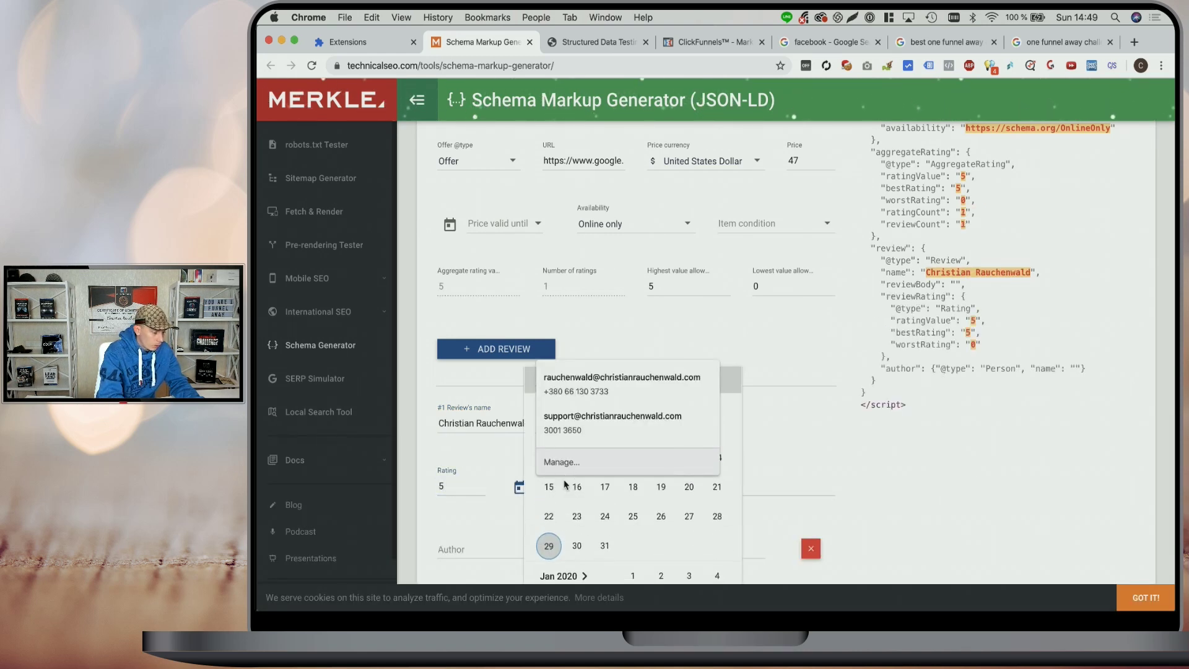
{"action": "left_click", "coordinate": [576, 493]}
- Write the review body 'My amazing review!' and fill in the author and publisher names
{"action": "left_click", "coordinate": [706, 481]}
{"action": "scroll", "coordinate": [706, 482], "scroll_direction": "down", "scroll_amount": 2}
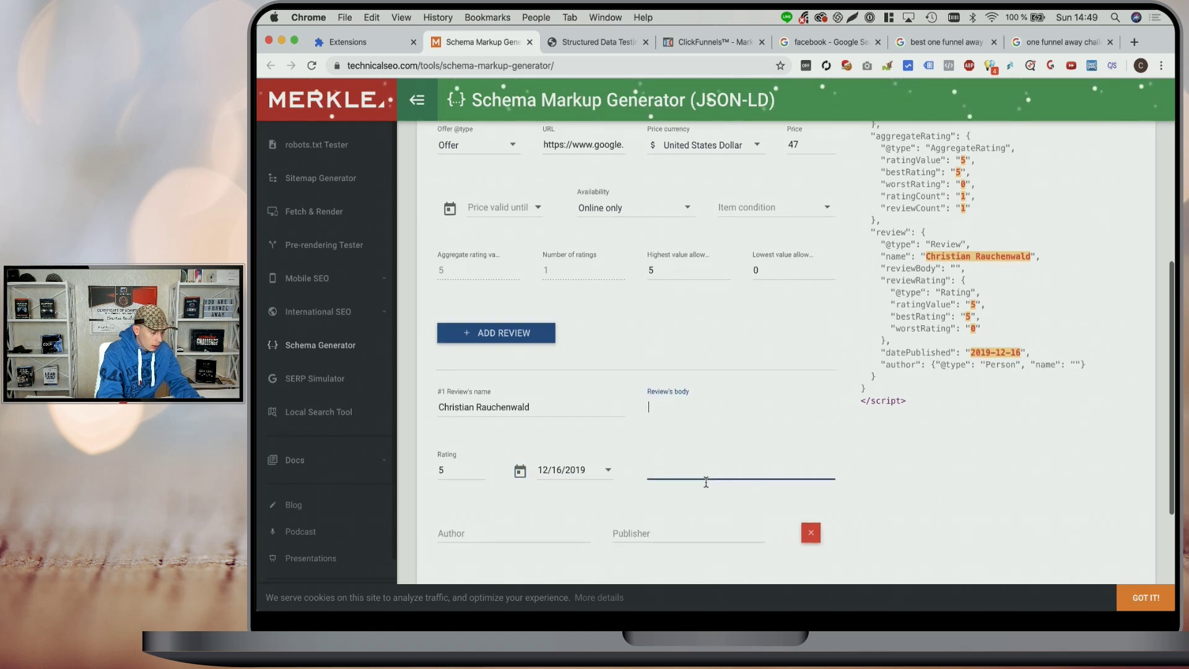
{"action": "type", "text": "My a"}
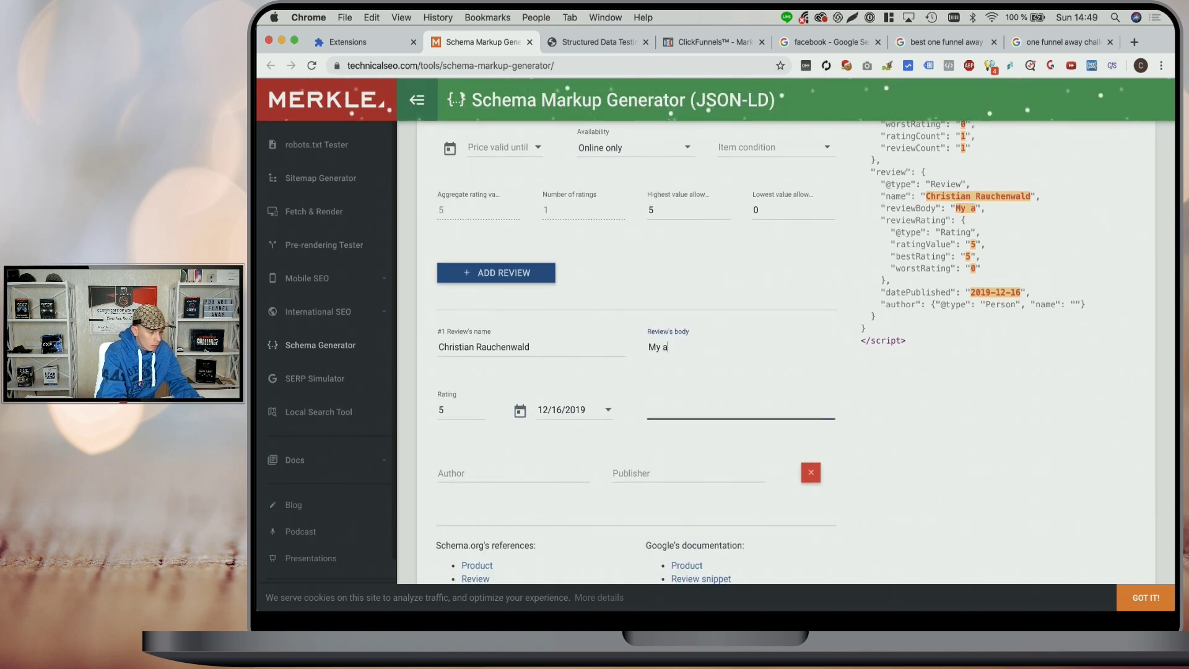
{"action": "type", "text": "mazing review!"}
{"action": "left_click", "coordinate": [514, 473]}
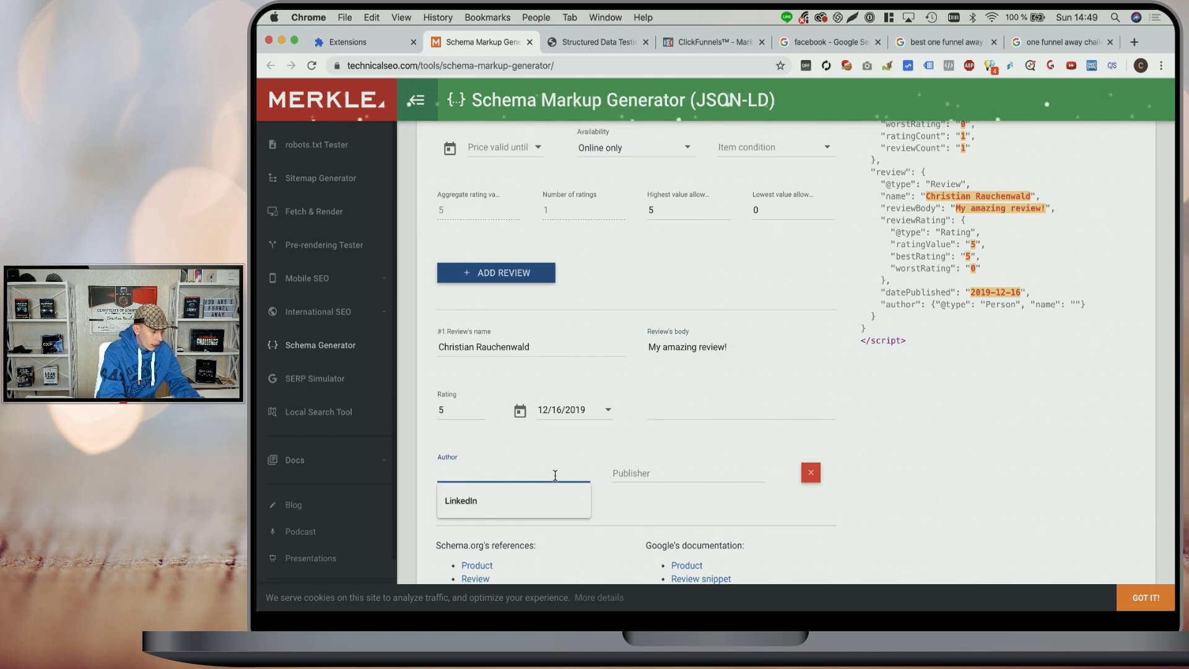
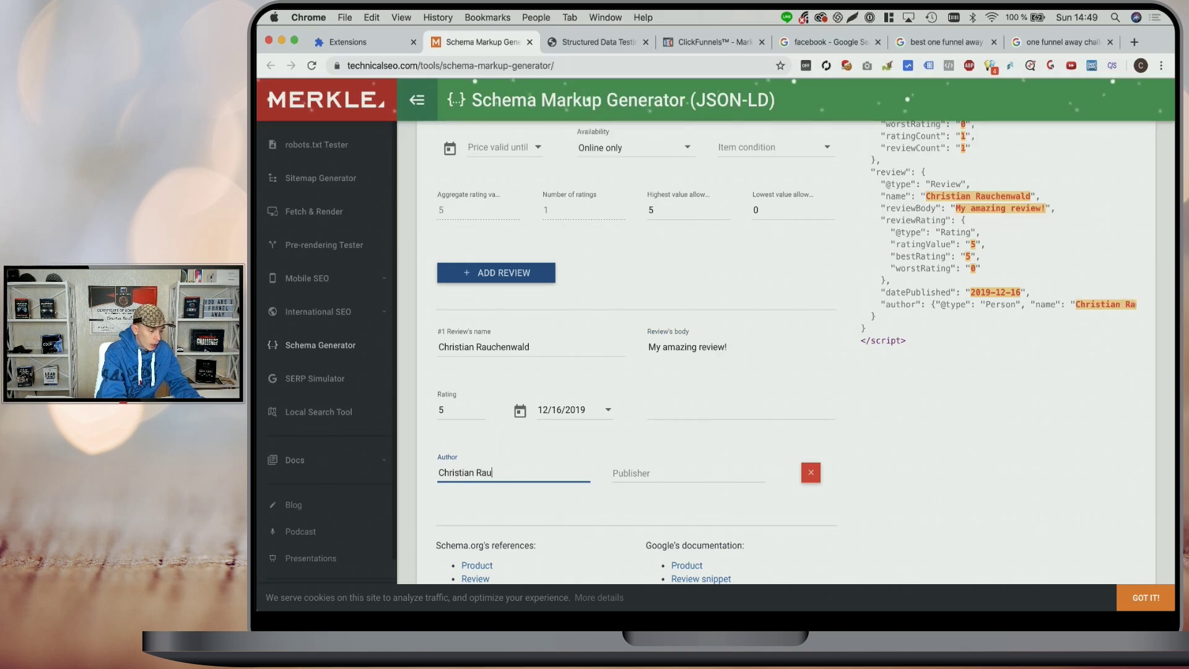
{"action": "key", "text": "Tab"}
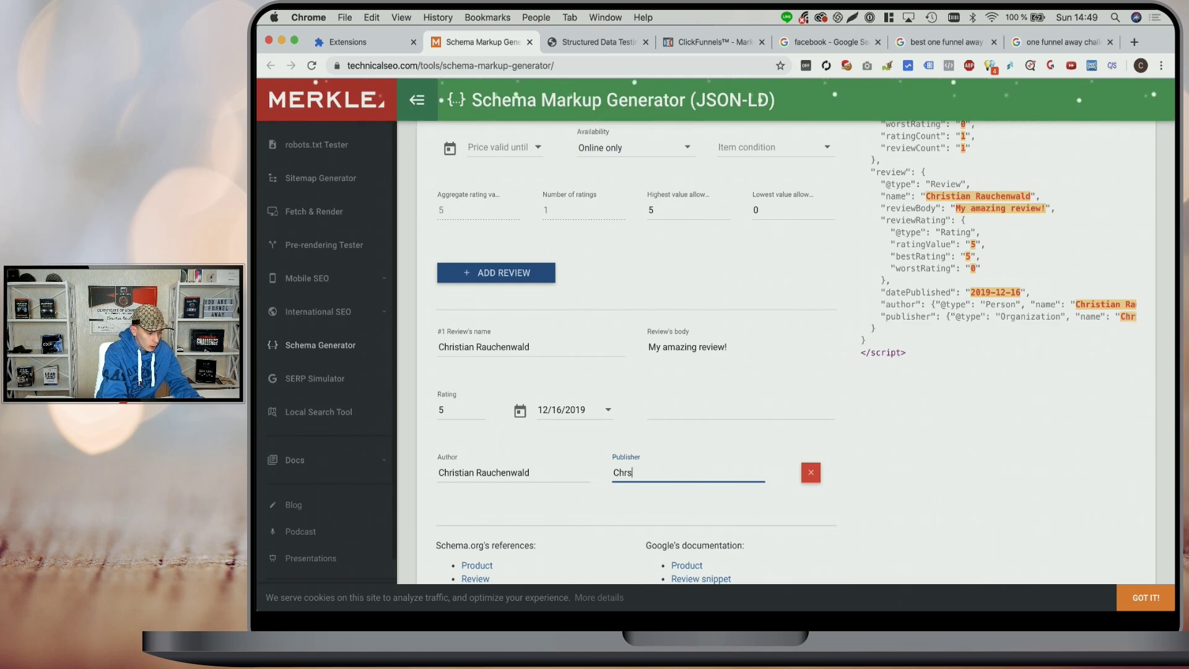
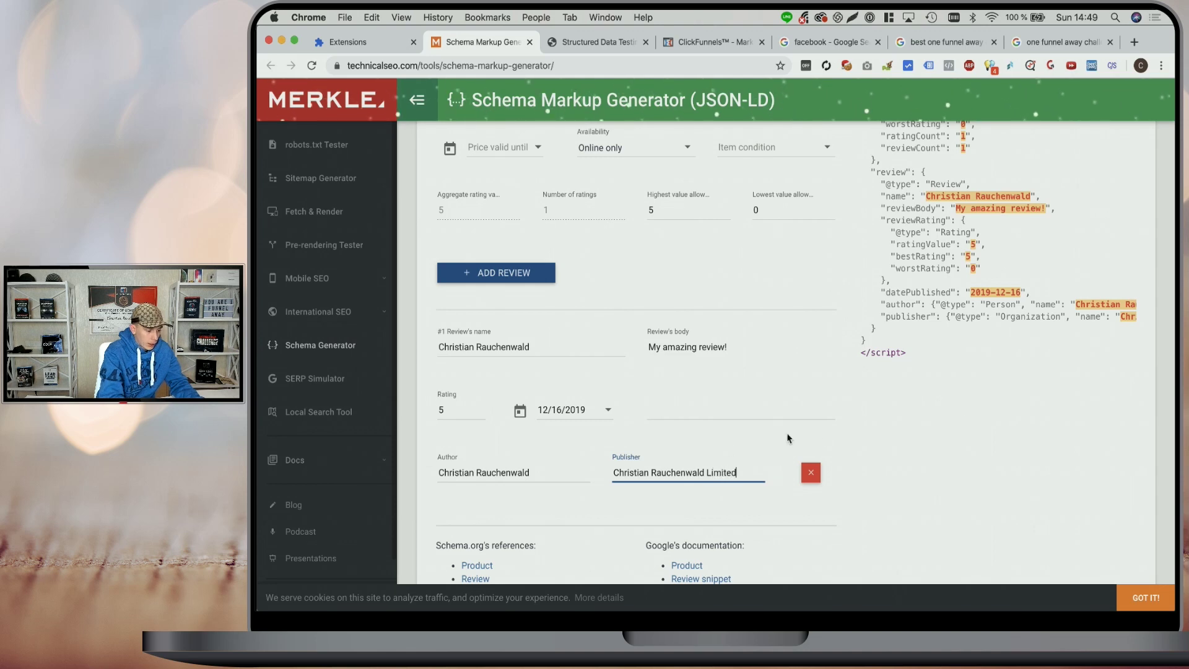
{"action": "left_click", "coordinate": [860, 429]}
- Copy the completed Product JSON-LD and go back to the ClickFunnels funnel overview
{"action": "scroll", "coordinate": [860, 429], "scroll_direction": "up", "scroll_amount": 3}
{"action": "scroll", "coordinate": [860, 429], "scroll_direction": "up", "scroll_amount": 3}
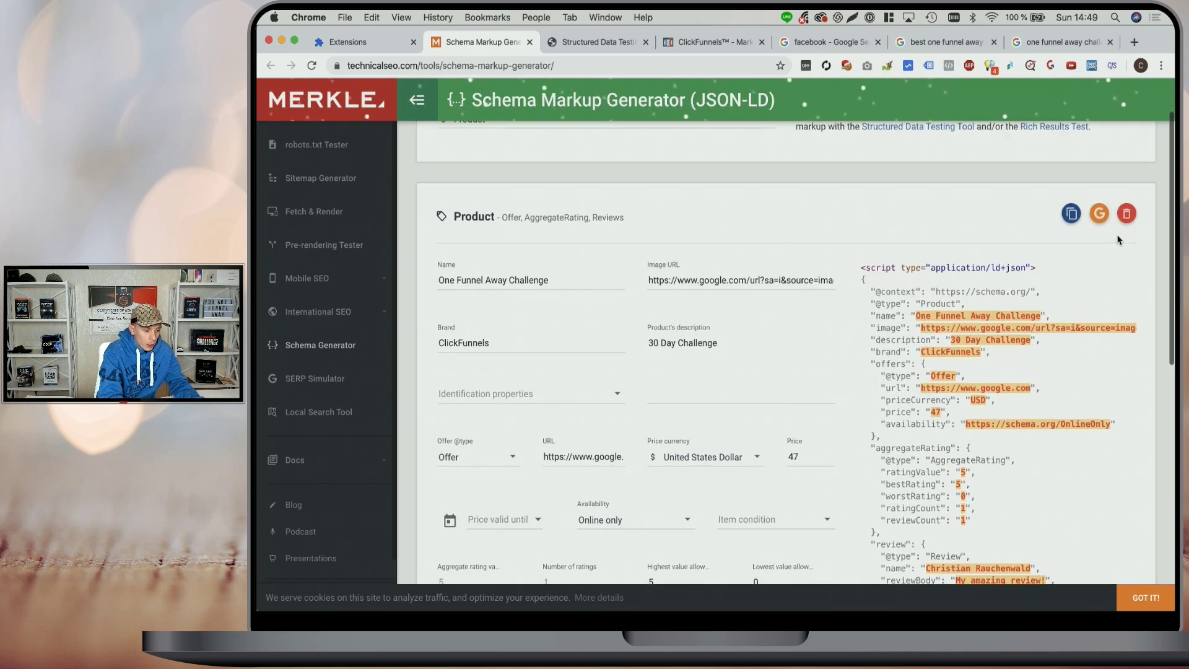
{"action": "left_click", "coordinate": [1072, 217]}
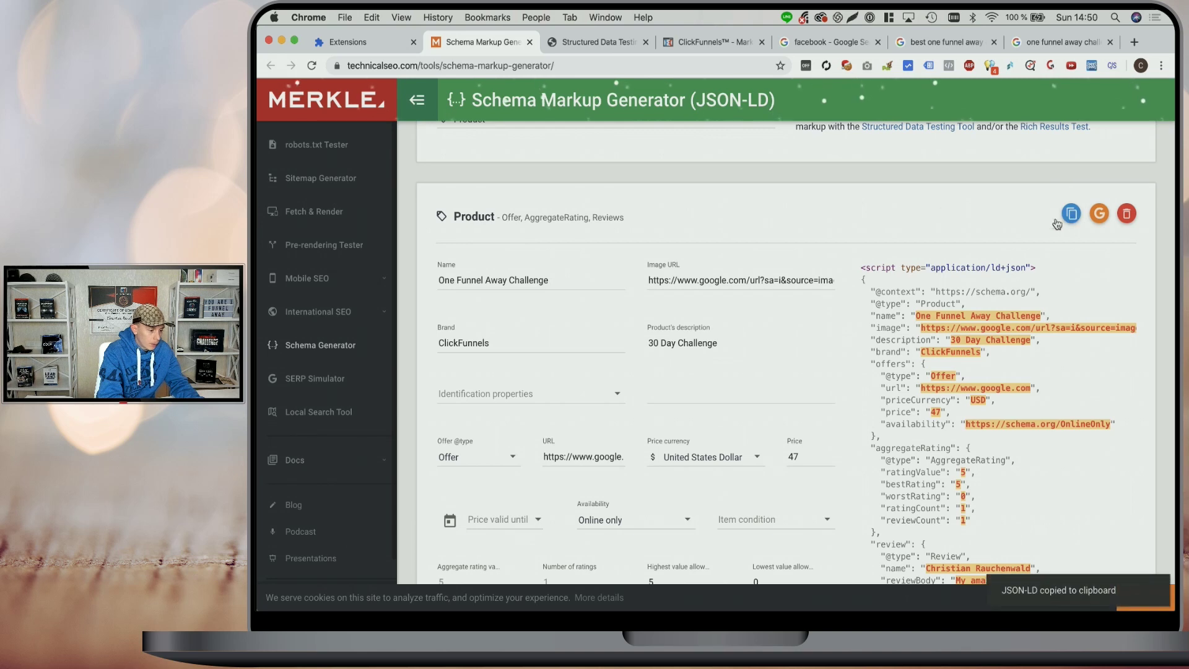
{"action": "left_click", "coordinate": [701, 42]}
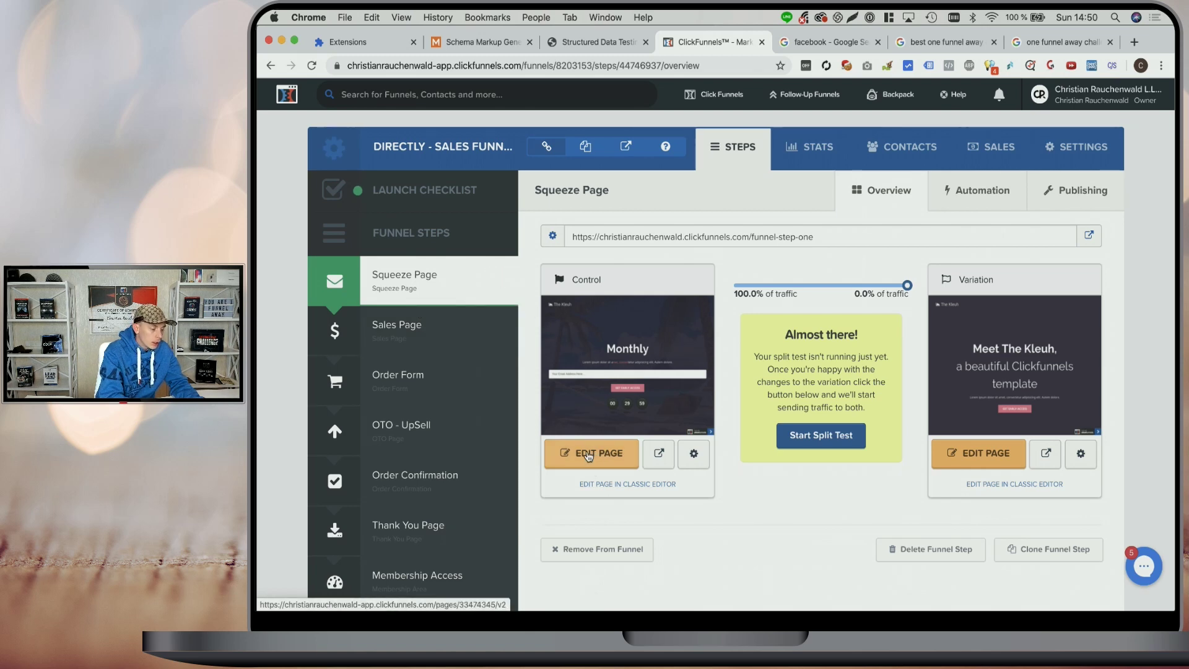
- Paste the JSON-LD into the Squeeze Page's Header Code tracking settings and preview the page
{"action": "mouse_move", "coordinate": [588, 406]}
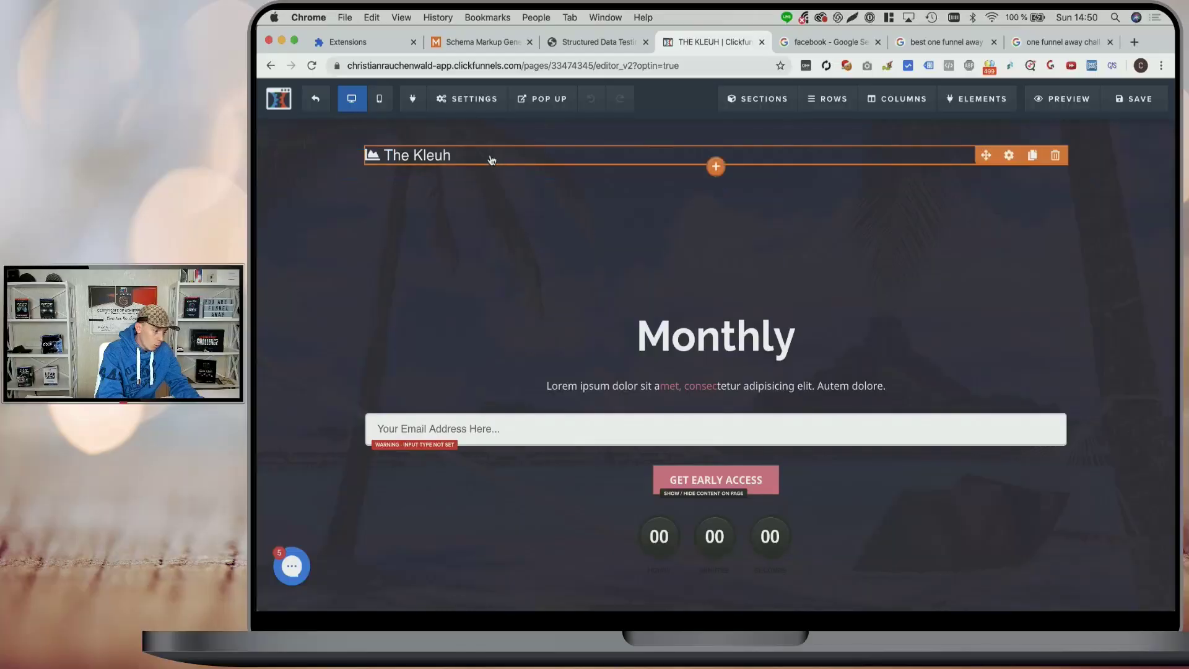
{"action": "left_click", "coordinate": [468, 108]}
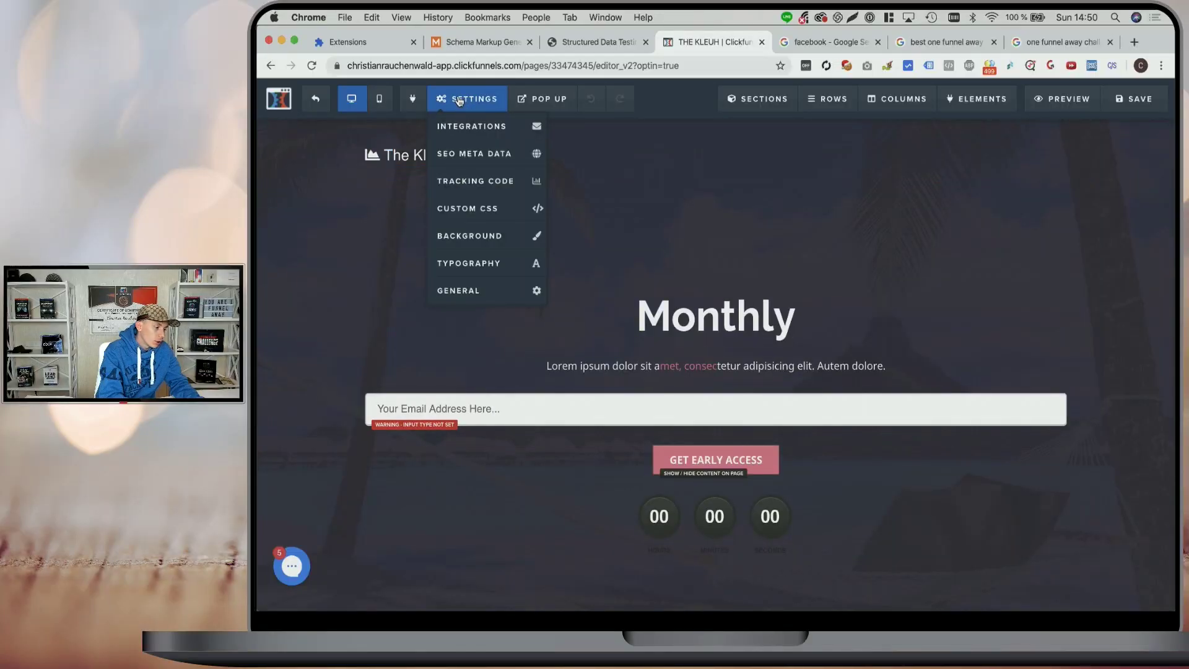
{"action": "left_click", "coordinate": [472, 181]}
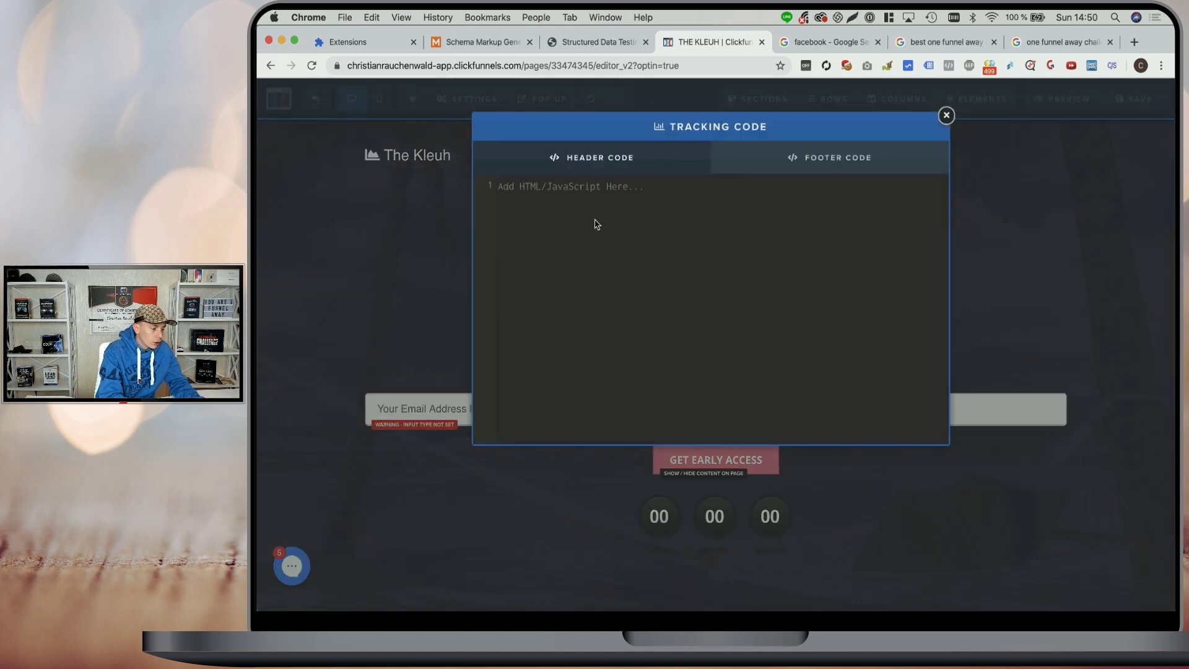
{"action": "left_click", "coordinate": [754, 159]}
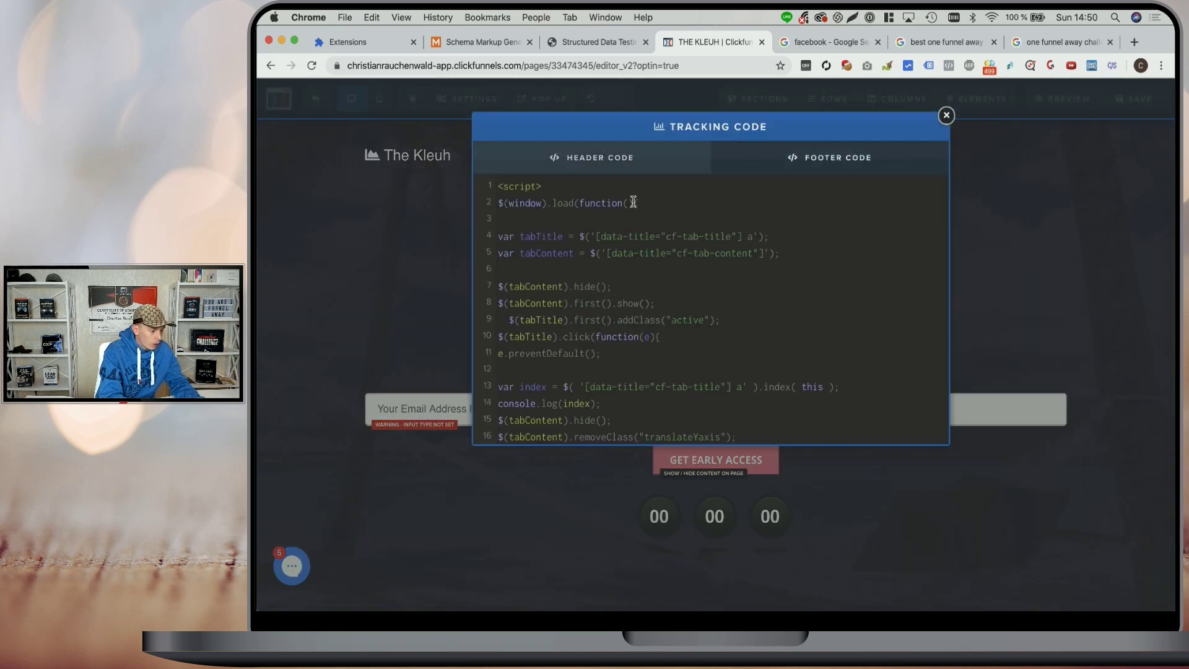
{"action": "left_click", "coordinate": [595, 166]}
{"action": "key", "text": "super+v"}
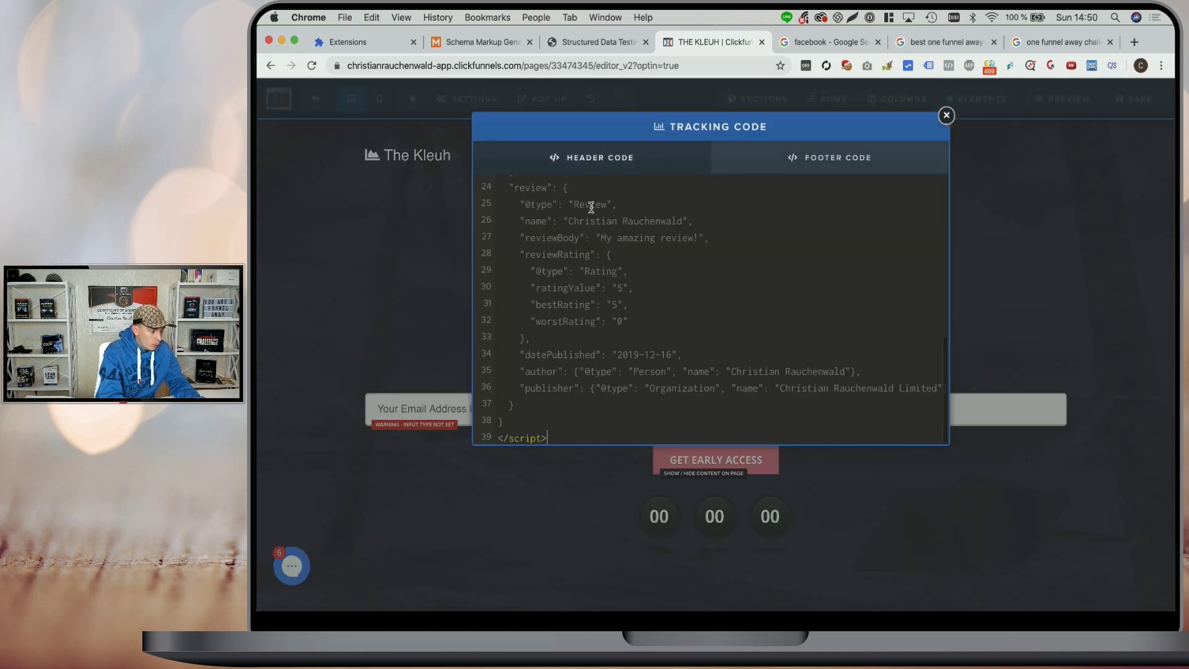
{"action": "left_click", "coordinate": [1050, 216]}
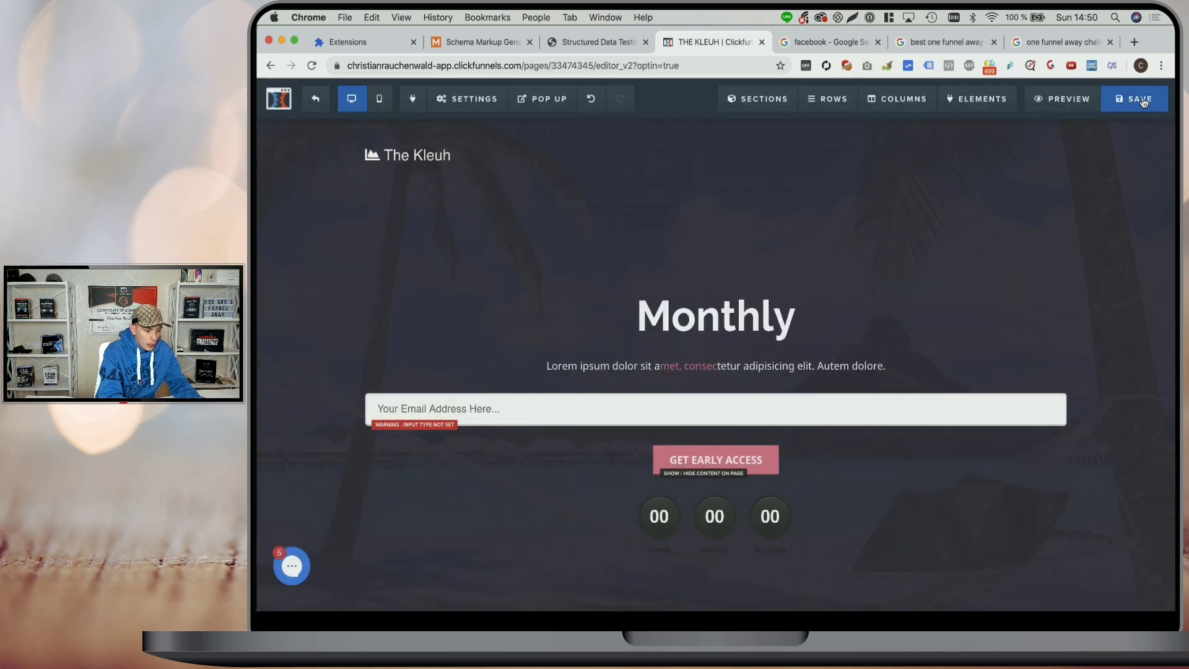
{"action": "left_click", "coordinate": [1063, 99]}
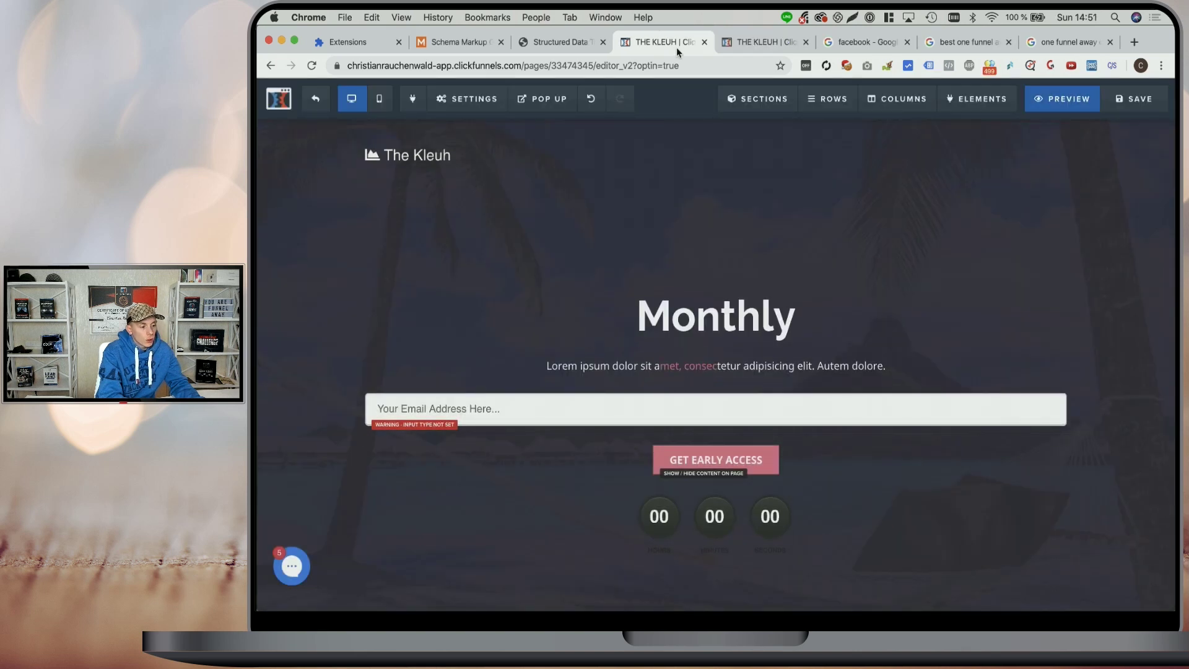
- Copy the Squeeze Page preview's URL and switch to the Structured Data Testing Tool
{"action": "left_click", "coordinate": [762, 42]}
{"action": "left_click", "coordinate": [715, 65]}
{"action": "triple_click", "coordinate": [703, 64]}
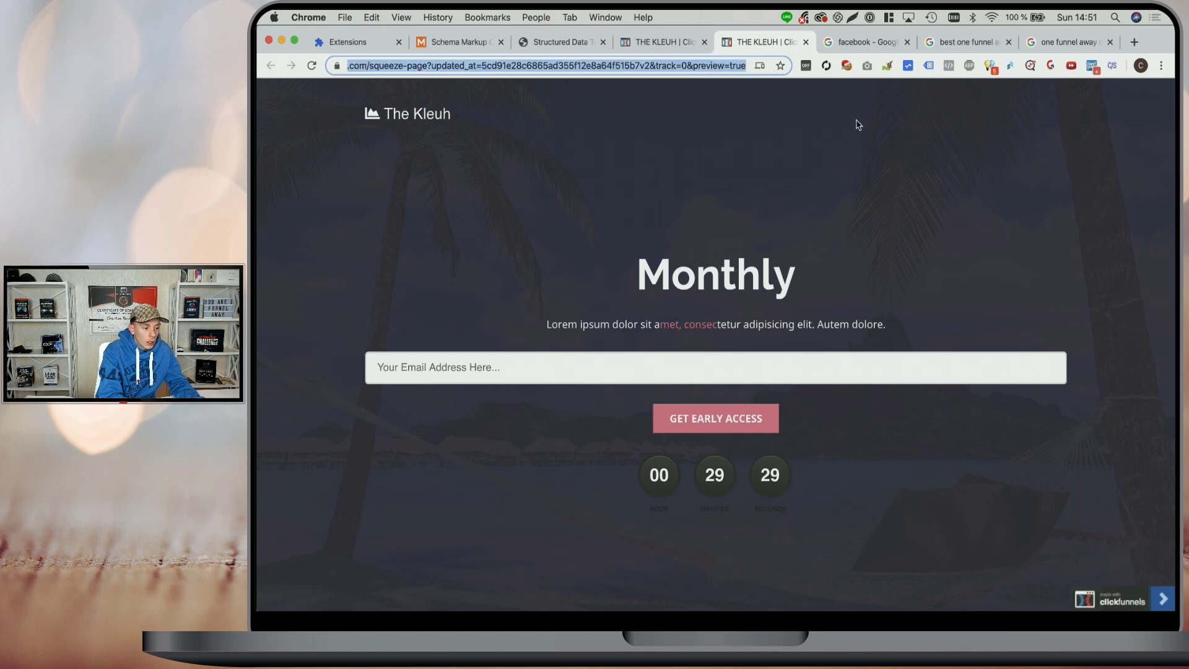
{"action": "left_click", "coordinate": [916, 144]}
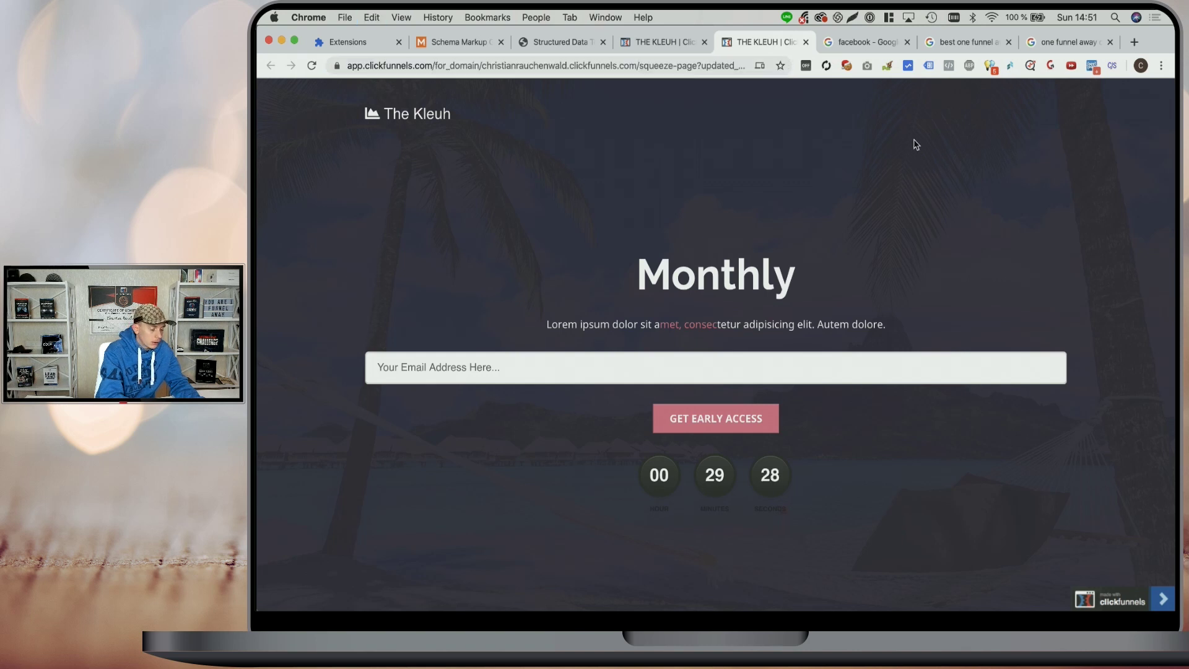
{"action": "left_click", "coordinate": [543, 42]}
- Test the preview URL and check the Product result: 0 errors, 3 warnings including global identifier
{"action": "key", "text": "super+v"}
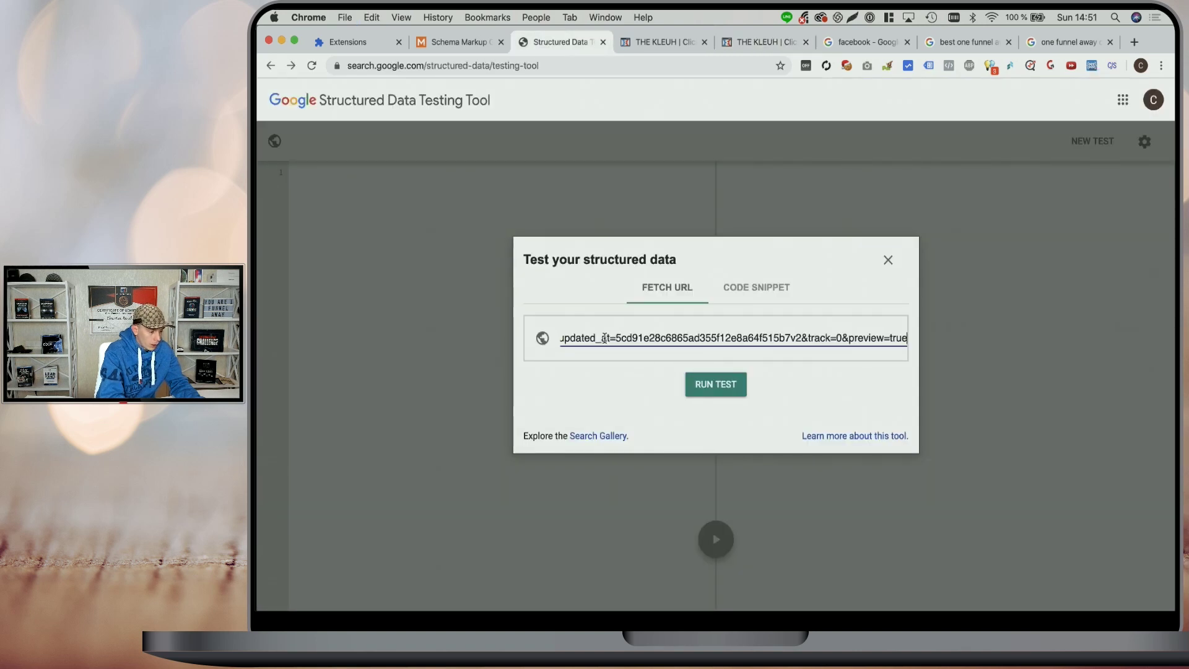
{"action": "left_click", "coordinate": [711, 385]}
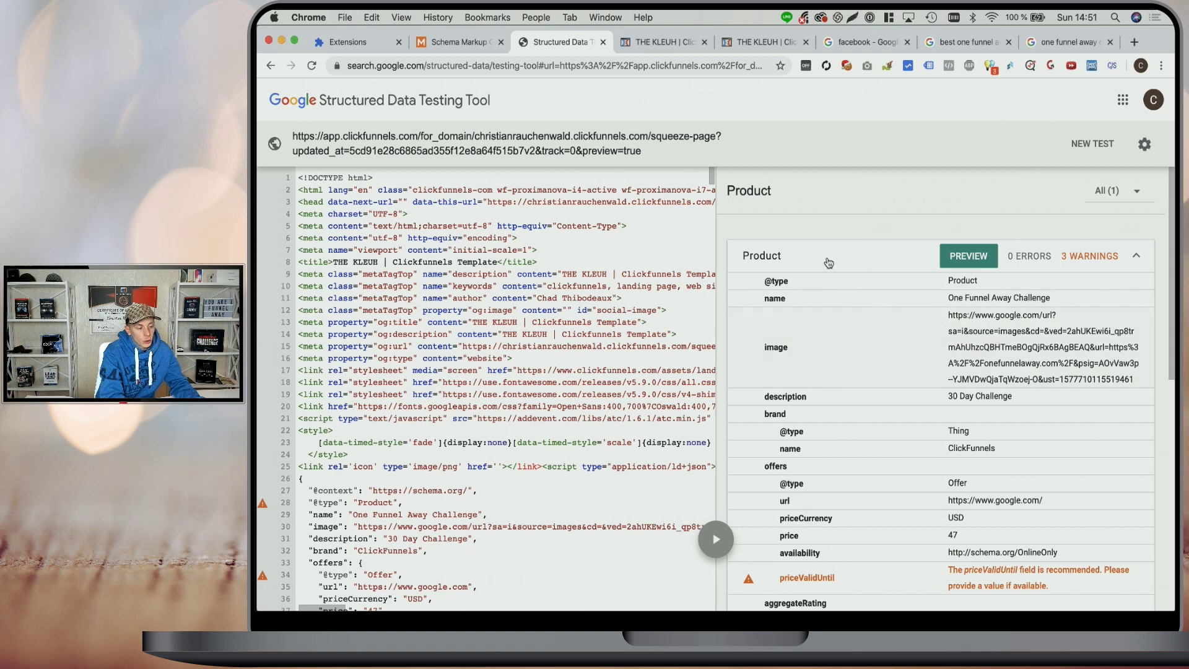
{"action": "scroll", "coordinate": [819, 264], "scroll_direction": "down", "scroll_amount": 5}
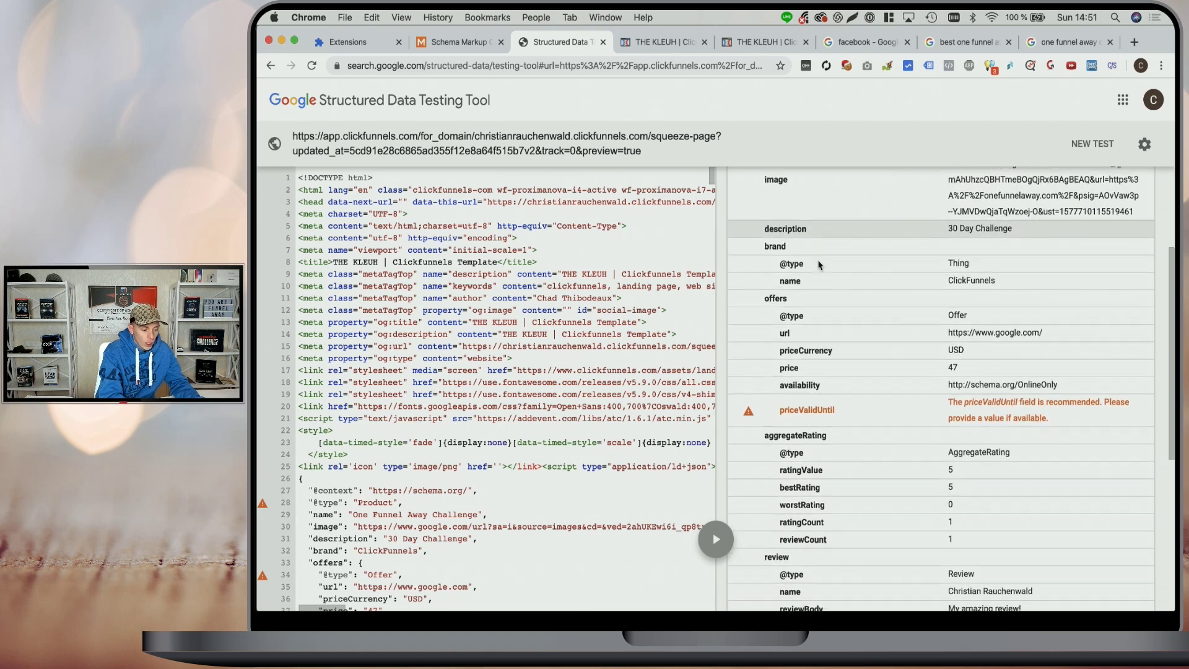
{"action": "scroll", "coordinate": [819, 265], "scroll_direction": "up", "scroll_amount": 5}
{"action": "scroll", "coordinate": [1074, 301], "scroll_direction": "down", "scroll_amount": 5}
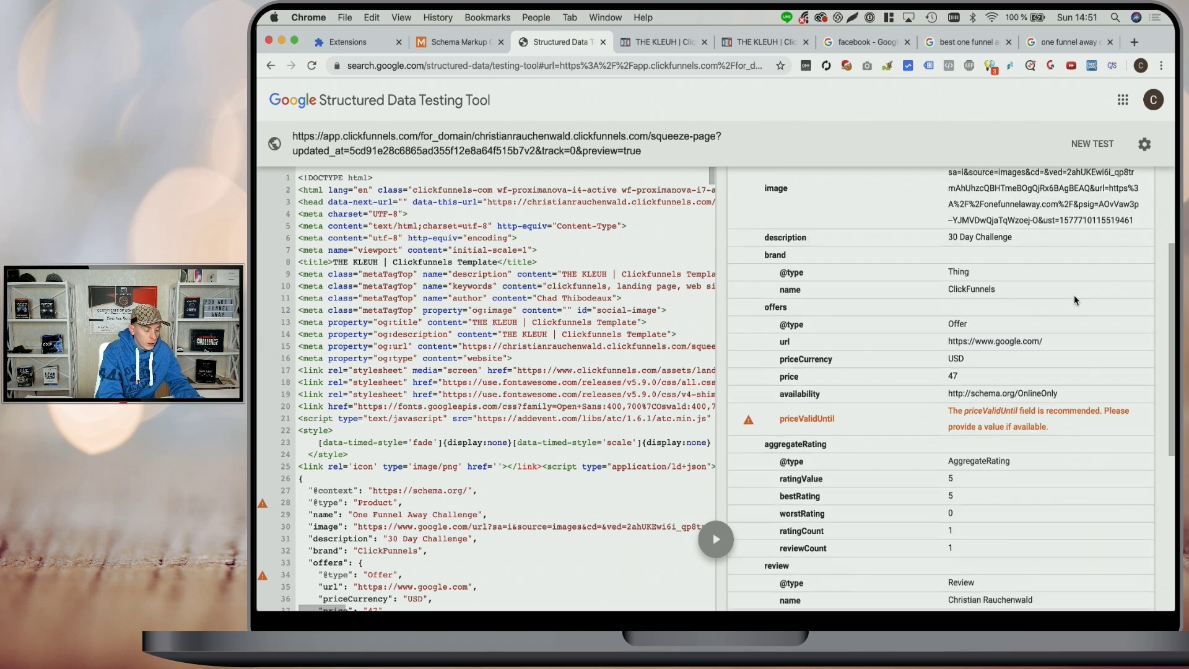
{"action": "scroll", "coordinate": [1074, 300], "scroll_direction": "down", "scroll_amount": 3}
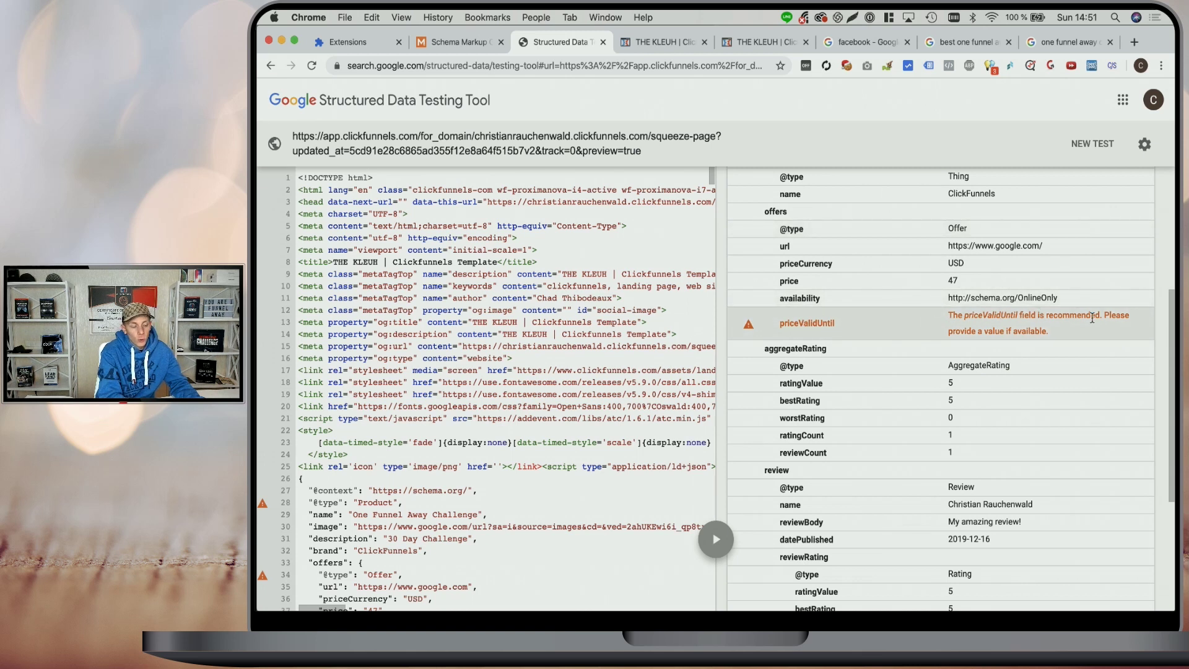
{"action": "scroll", "coordinate": [1092, 318], "scroll_direction": "up", "scroll_amount": 5}
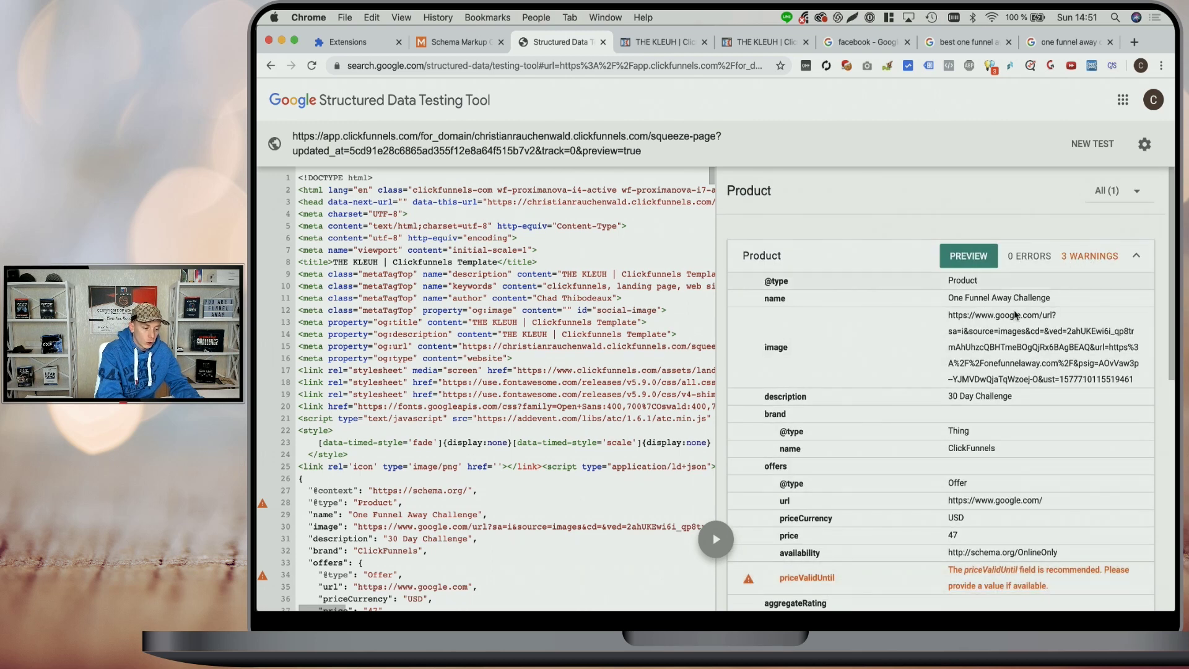
{"action": "scroll", "coordinate": [1015, 316], "scroll_direction": "down", "scroll_amount": 10}
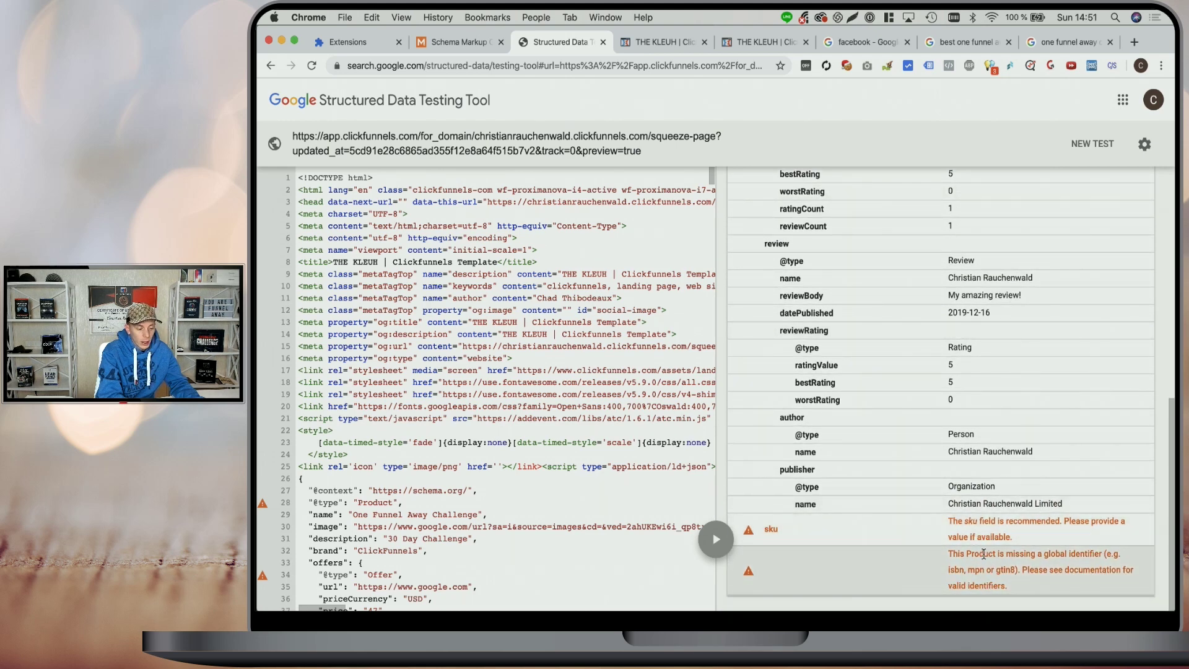
{"action": "left_click_drag", "start_coordinate": [984, 555], "coordinate": [1052, 555]}
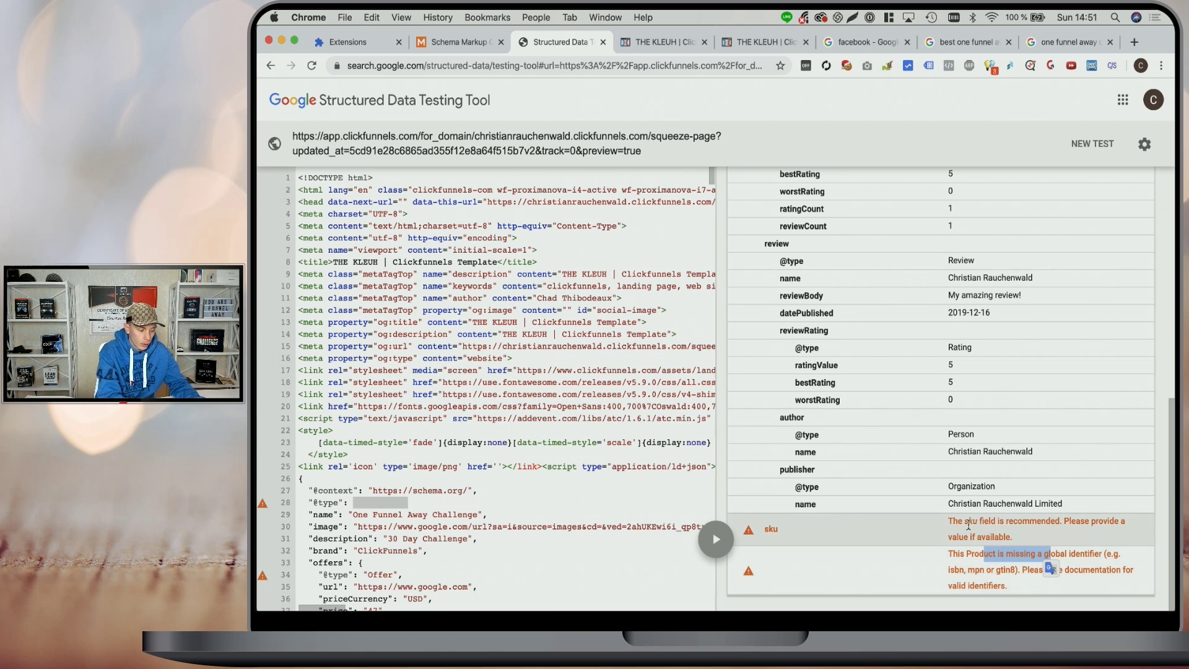
{"action": "scroll", "coordinate": [970, 525], "scroll_direction": "up", "scroll_amount": 10}
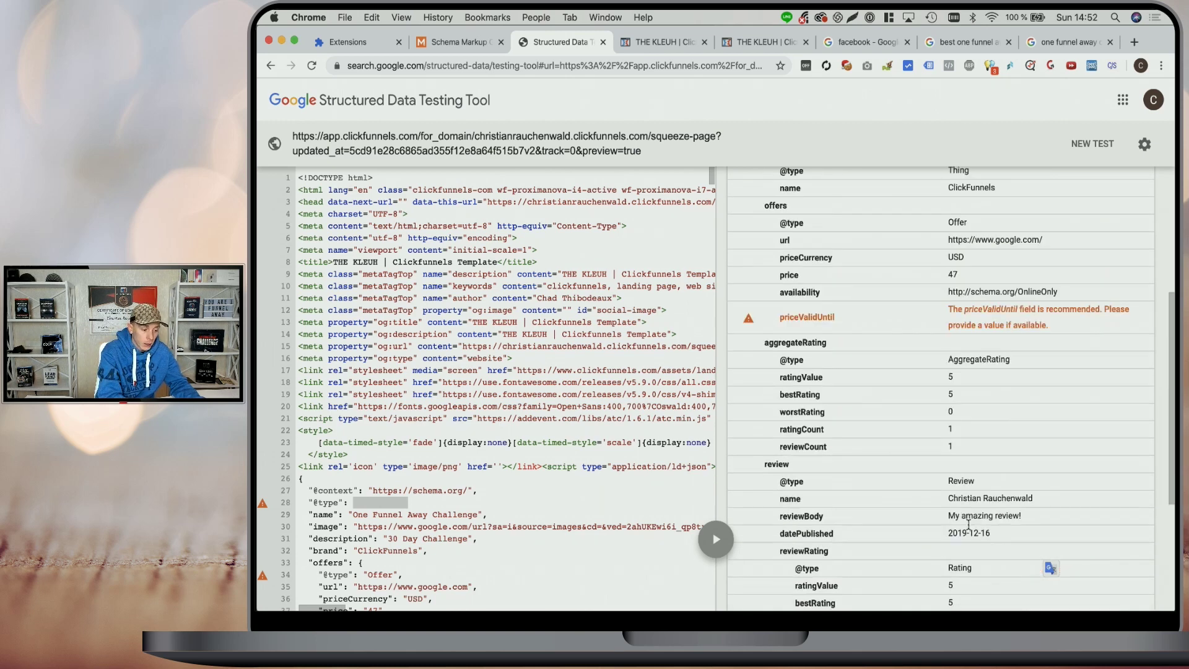
- Preview the page's rich result with its 5.0 rating and $47.00 price, then return to the bonuses results
{"action": "left_click", "coordinate": [970, 257]}
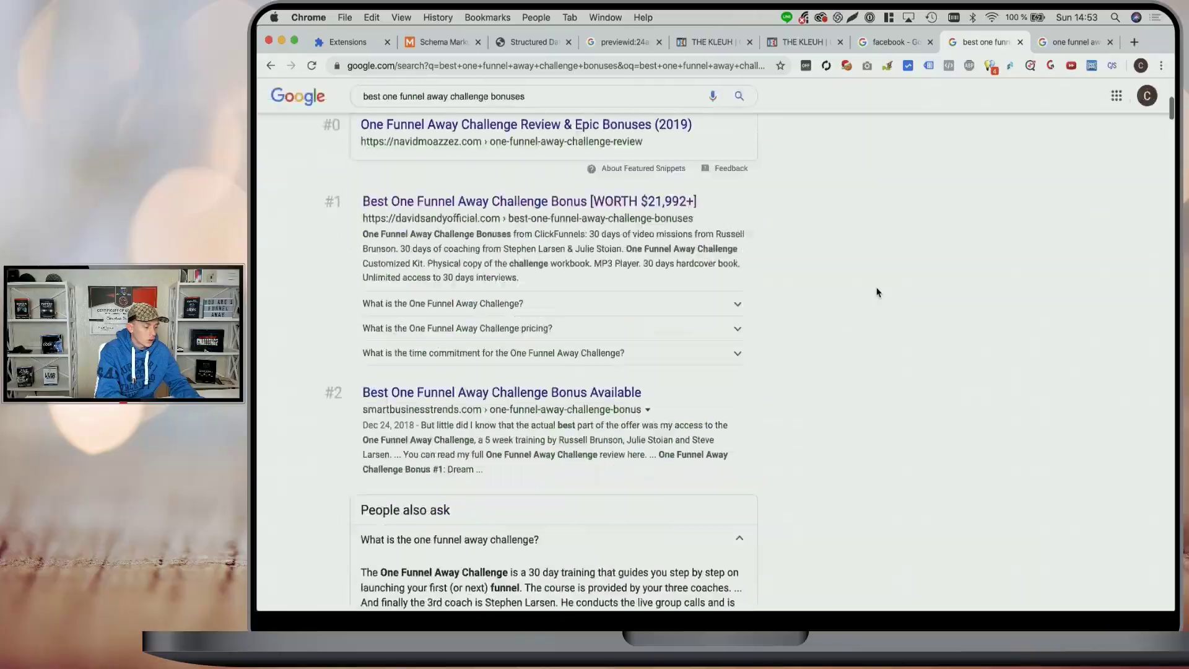
{"action": "scroll", "coordinate": [877, 292], "scroll_direction": "down", "scroll_amount": 12}
{"action": "scroll", "coordinate": [877, 292], "scroll_direction": "up", "scroll_amount": 15}
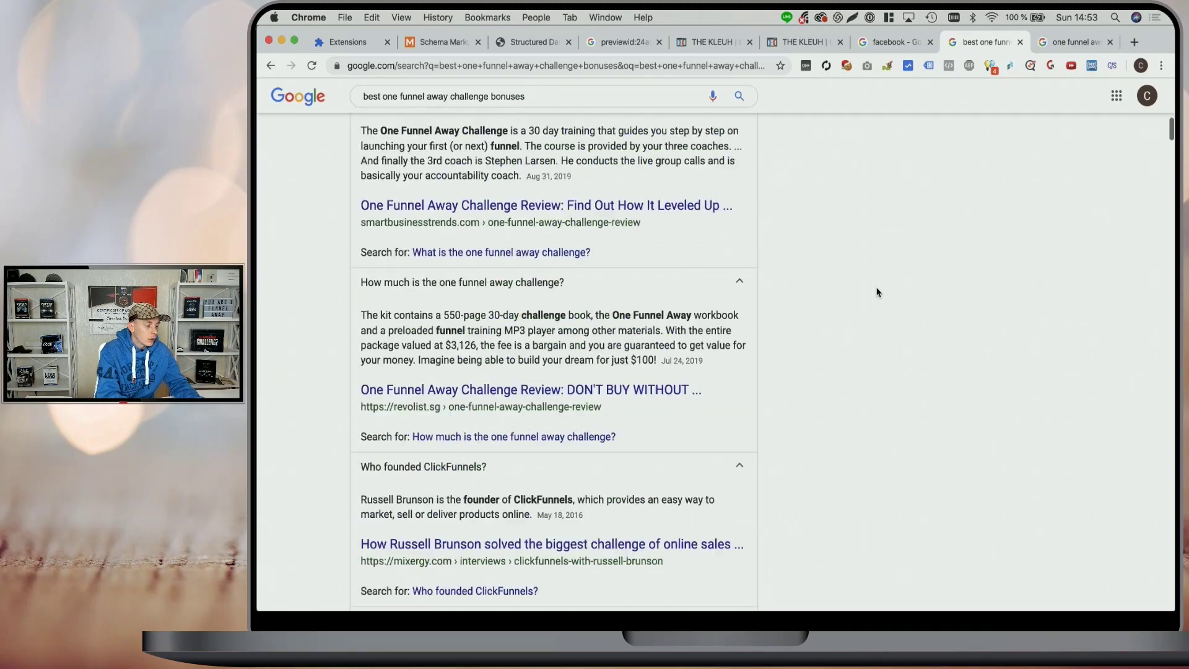
{"action": "left_click", "coordinate": [626, 43]}
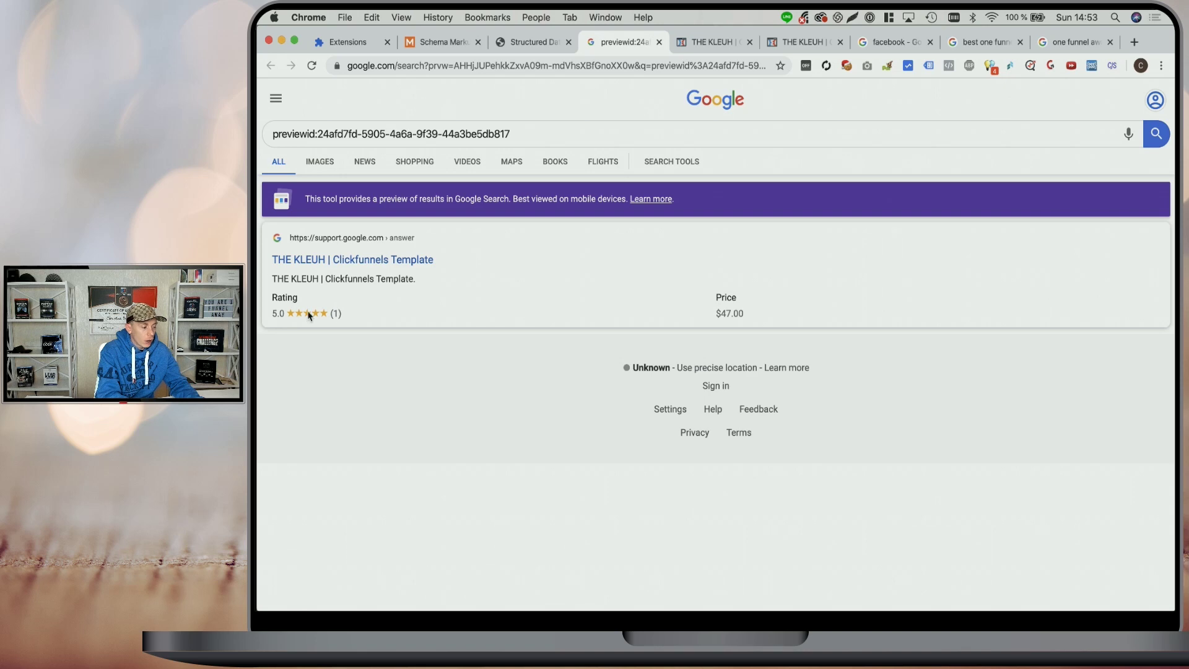
{"action": "left_click", "coordinate": [982, 43]}
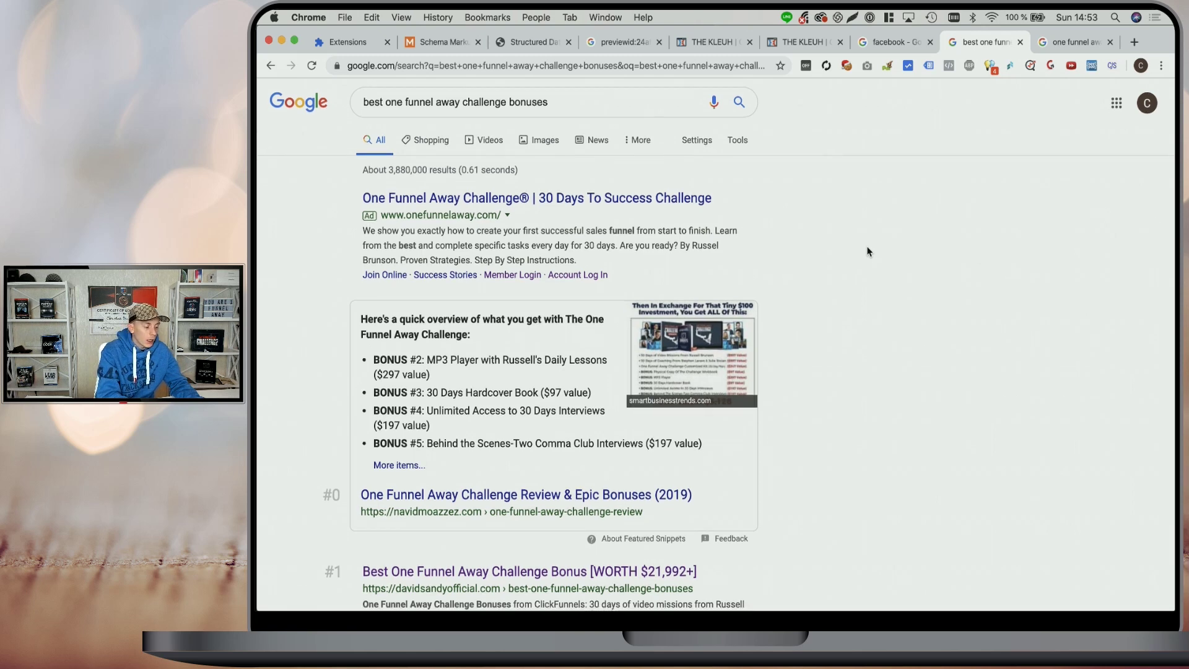
- Show the 'one funnel away challenge $47' results and scroll to listings #10–#13 with star ratings
{"action": "scroll", "coordinate": [867, 251], "scroll_direction": "down", "scroll_amount": 5}
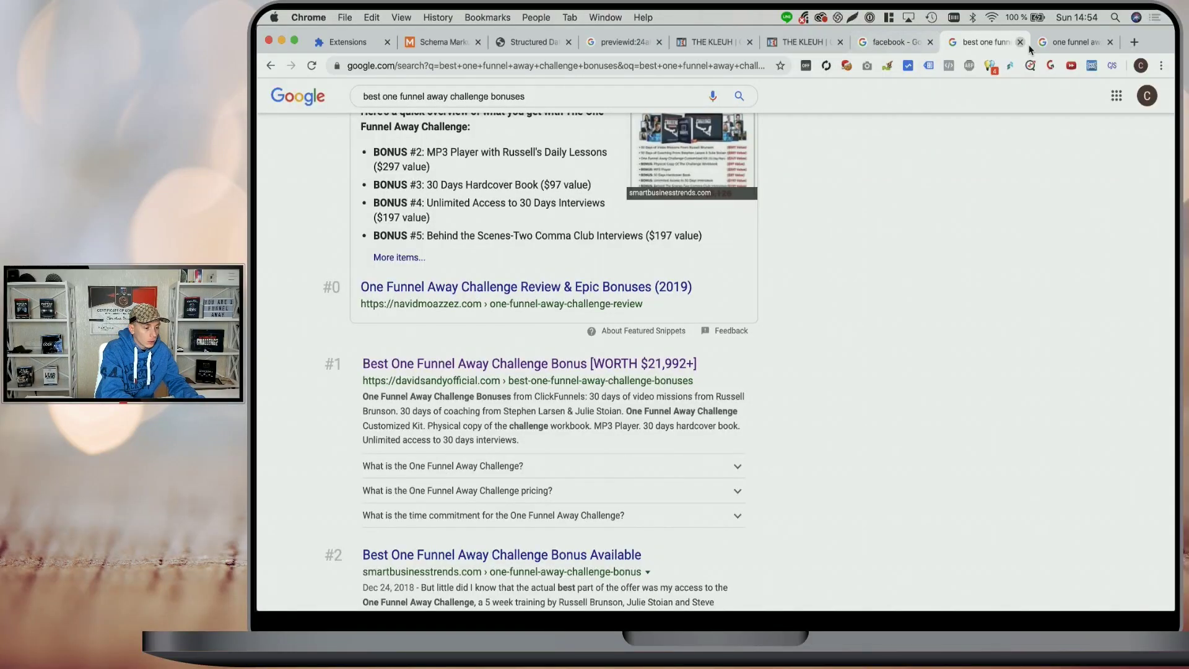
{"action": "left_click", "coordinate": [1033, 46]}
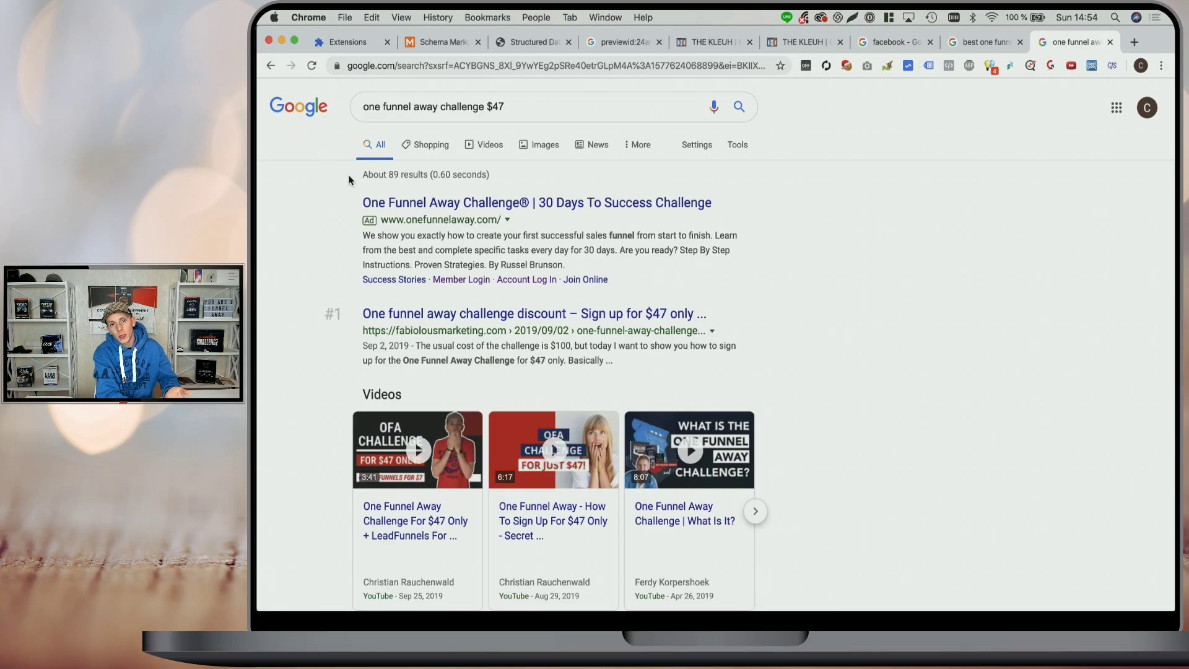
{"action": "scroll", "coordinate": [348, 179], "scroll_direction": "down", "scroll_amount": 20}
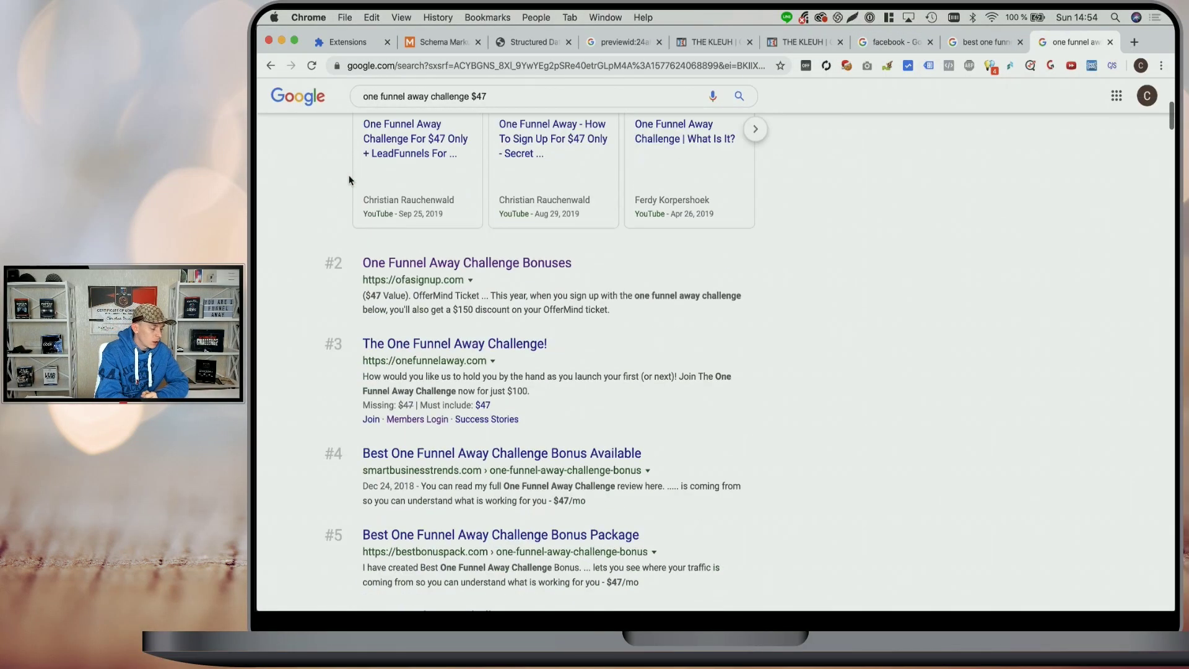
{"action": "scroll", "coordinate": [349, 180], "scroll_direction": "down", "scroll_amount": 2}
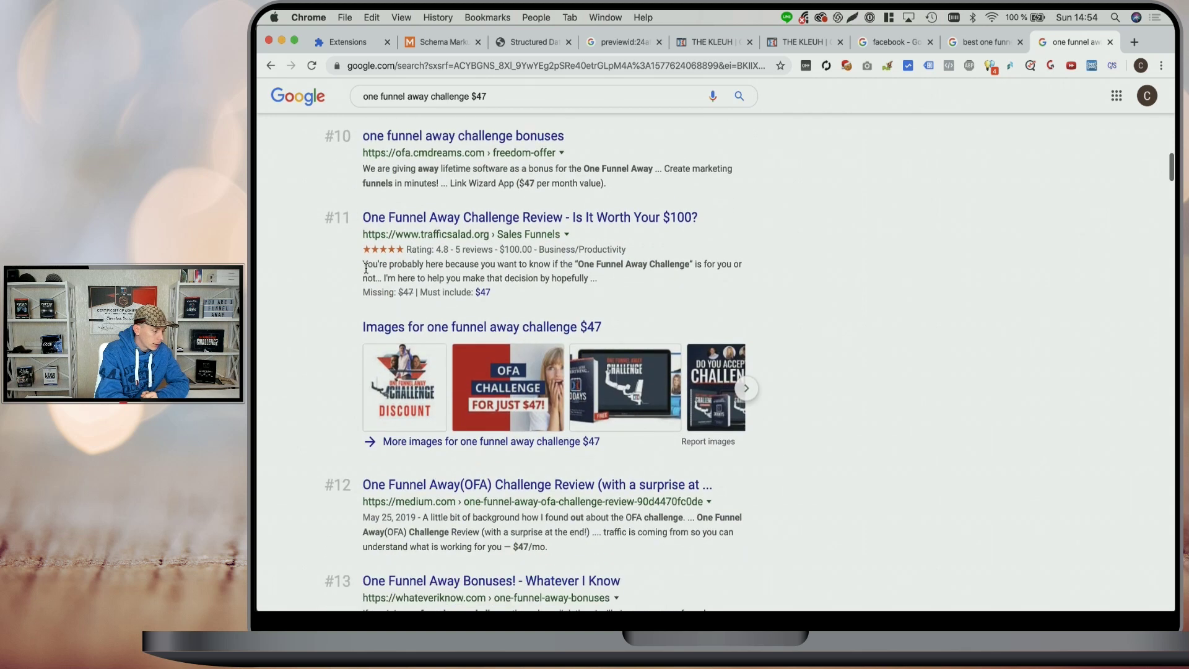